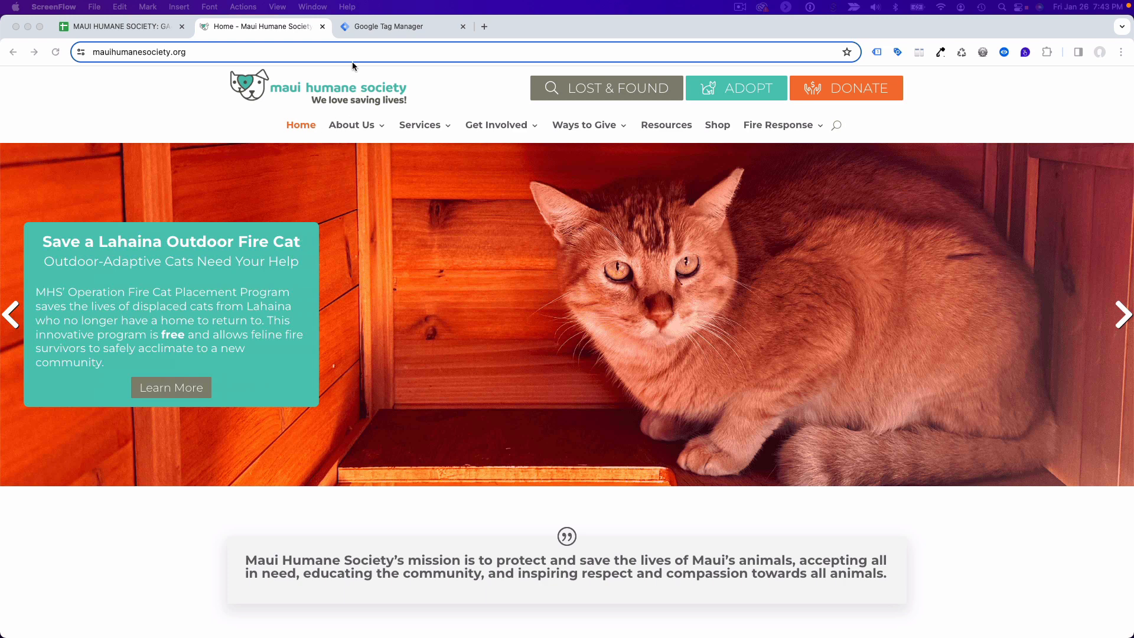
Step: Start a new account in Google Tag Manager and name it "Maui Humane Society"
left_click(378, 30)
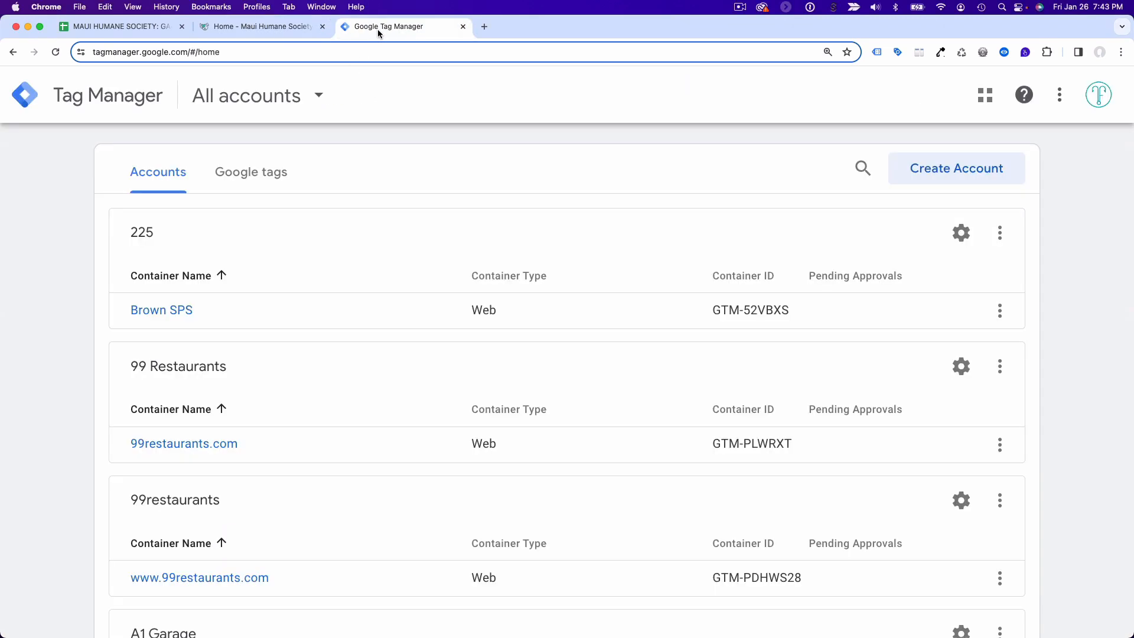
scroll(81, 233, "down", 10)
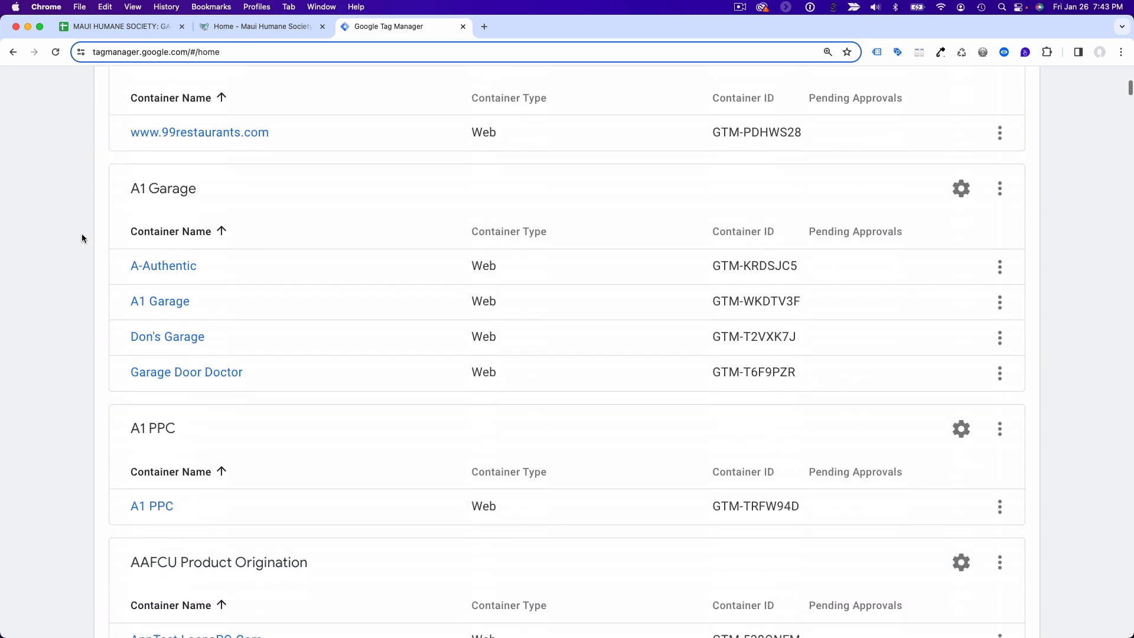
scroll(81, 233, "up", 10)
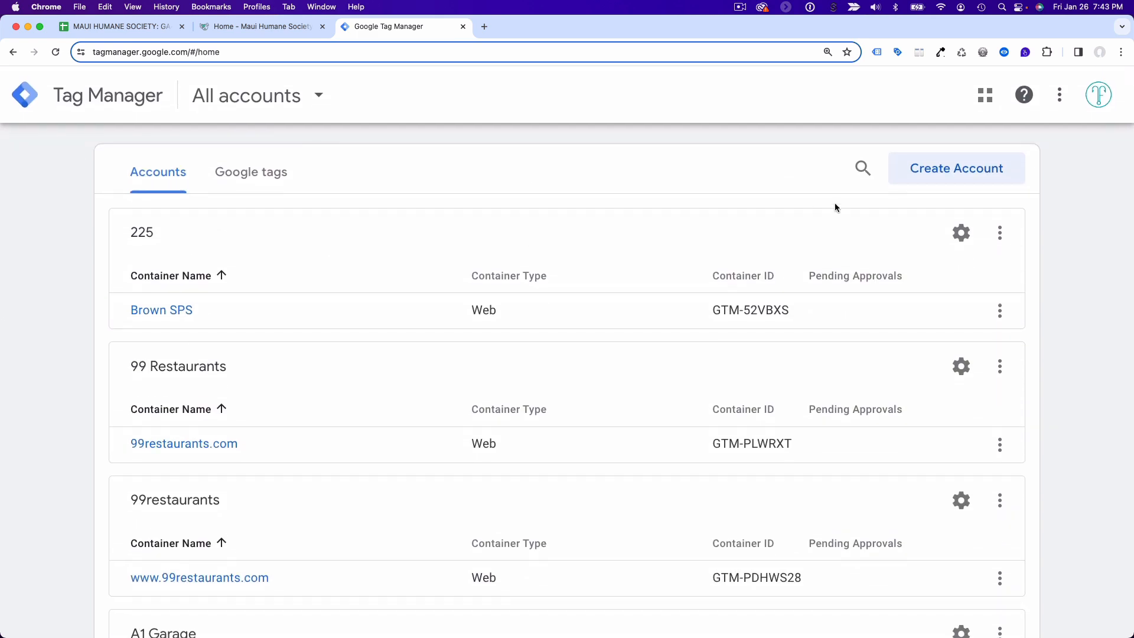
left_click(925, 171)
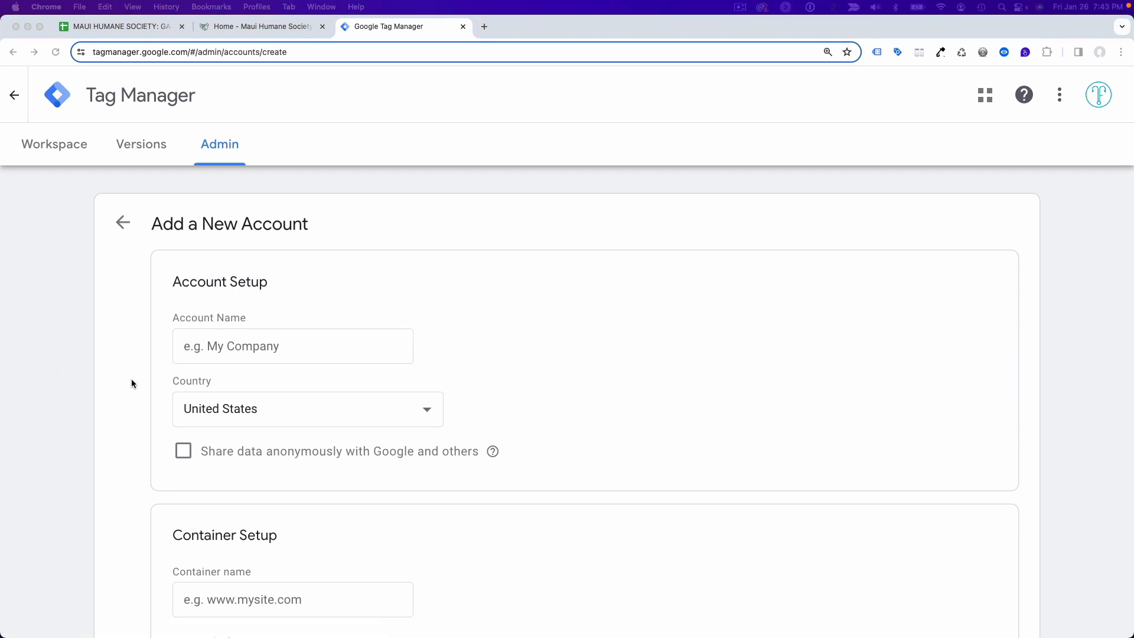
left_click(264, 347)
left_click(263, 347)
type("Maui Humane Society")
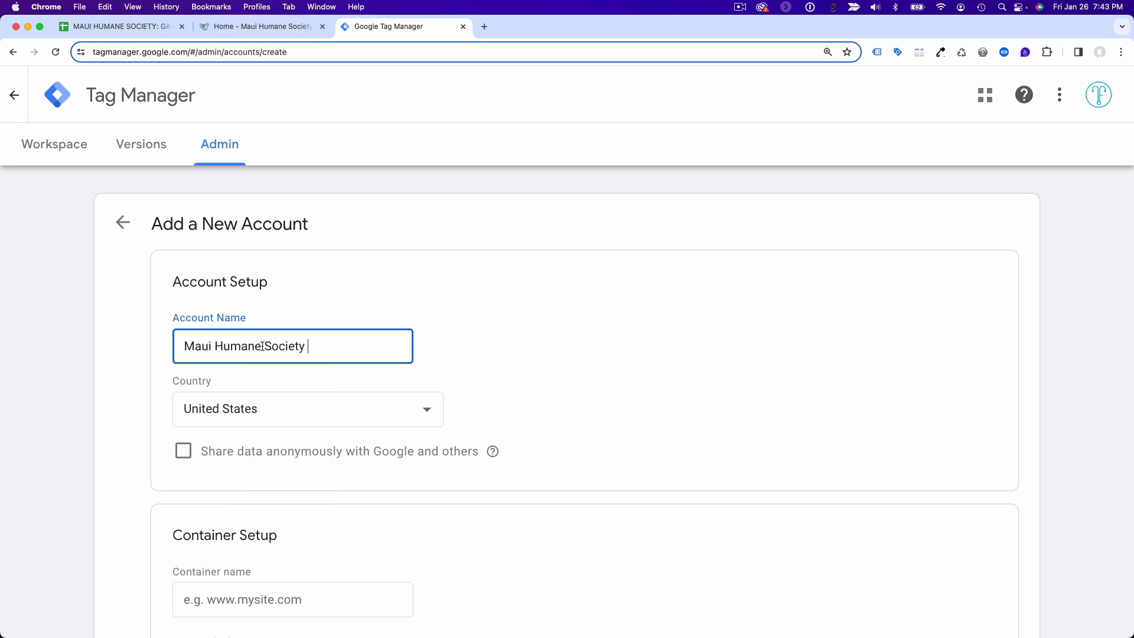
scroll(224, 419, "down", 4)
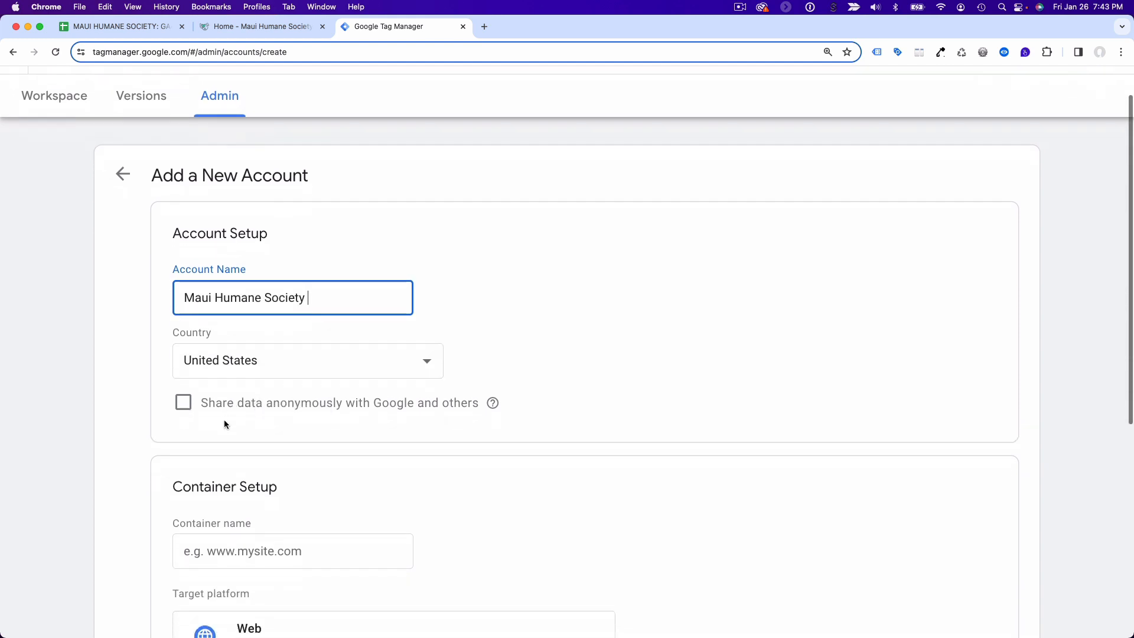
scroll(225, 420, "up", 2)
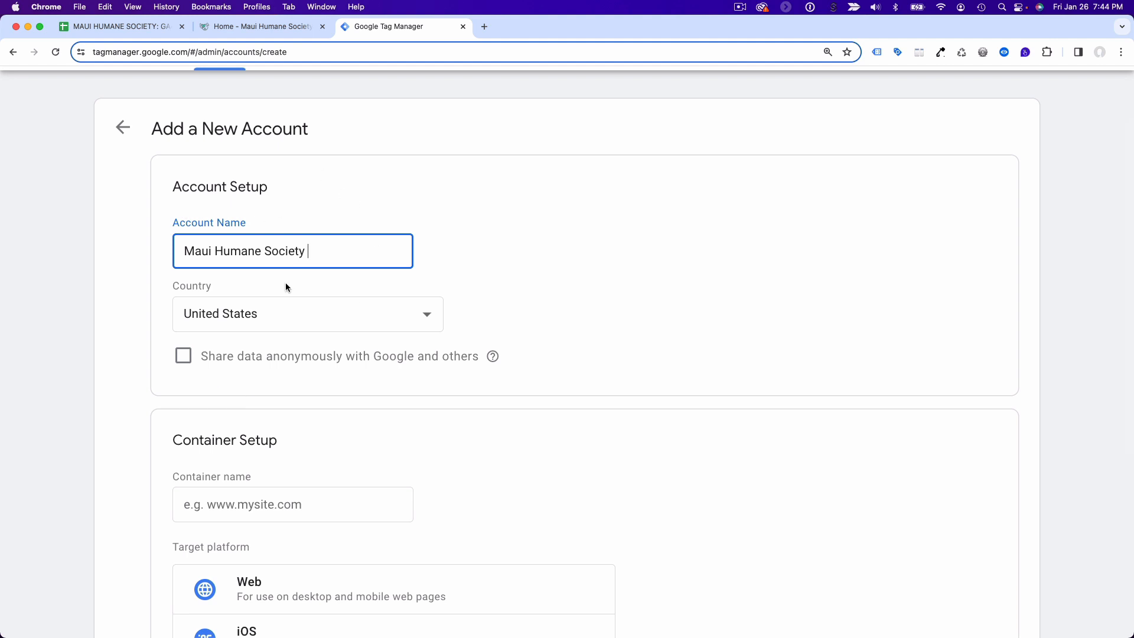
Step: Name the new account's container "Maui Humane Society Website"
scroll(278, 331, "down", 2)
left_click(242, 399)
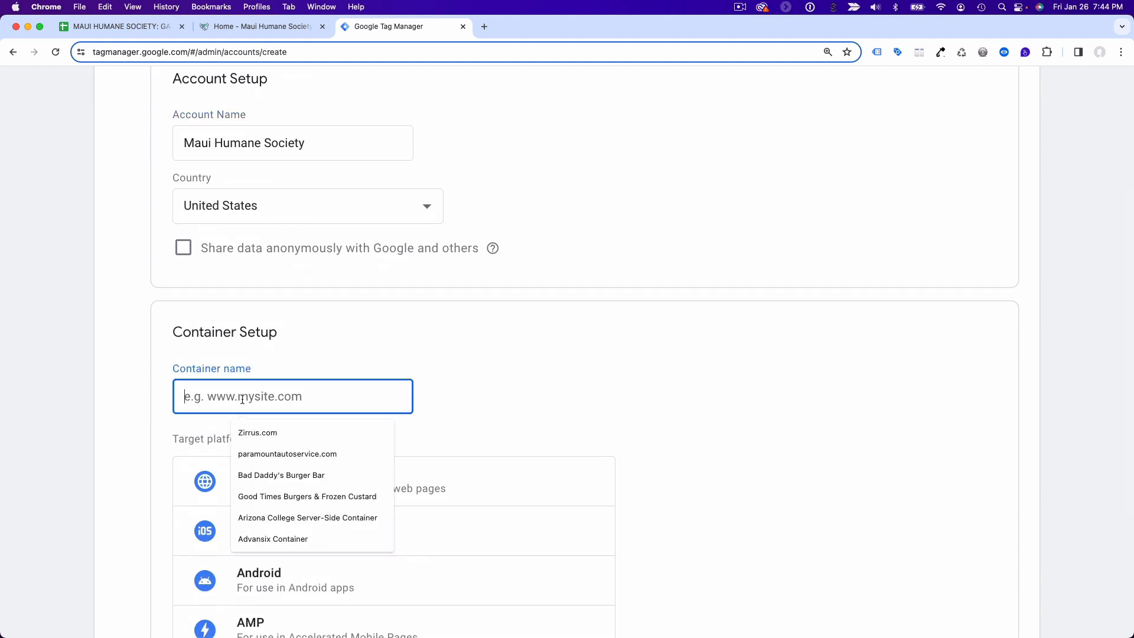
type("Maui Humane Society")
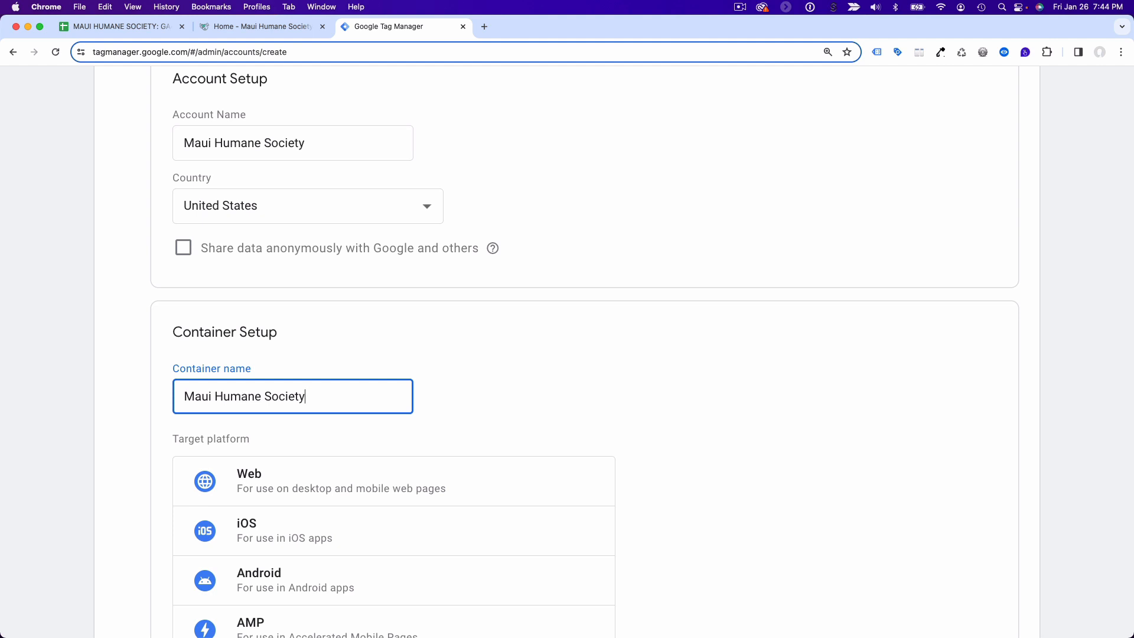
left_click(326, 148)
left_click(330, 391)
type("Website")
scroll(357, 382, "down", 4)
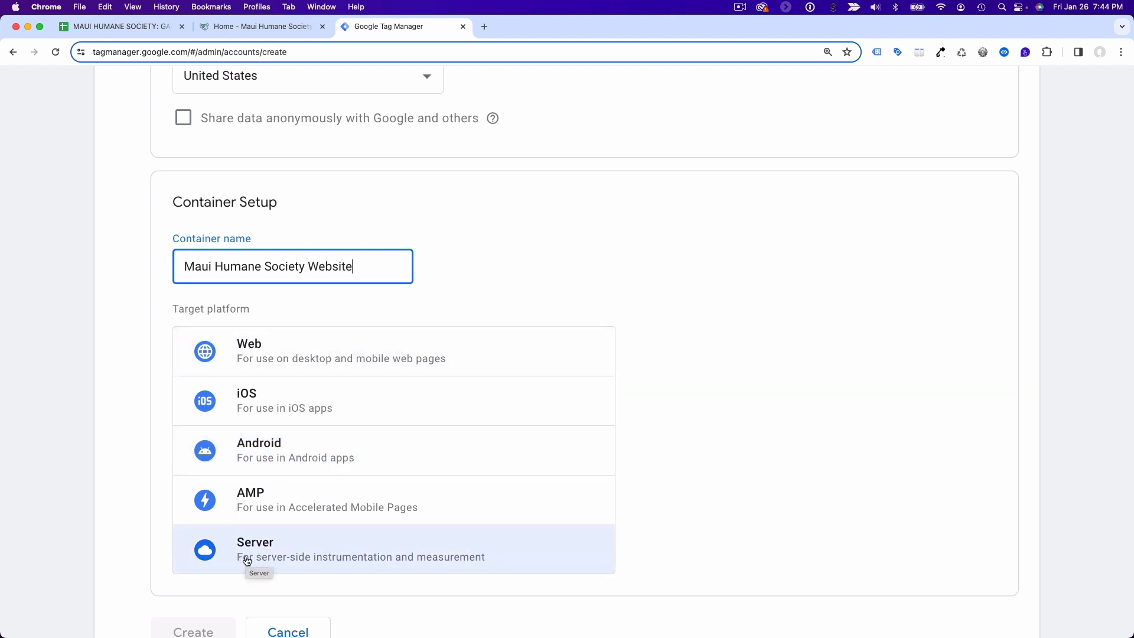
Step: Set the container's target platform to Web and create the account
scroll(284, 512, "up", 1)
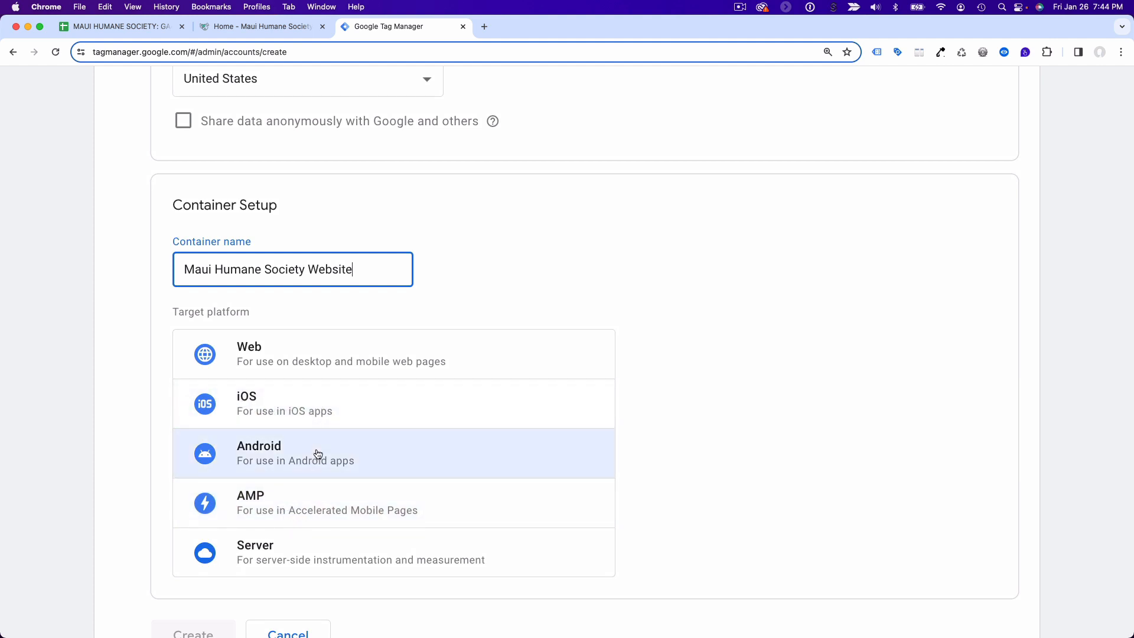
left_click(299, 358)
scroll(299, 358, "down", 3)
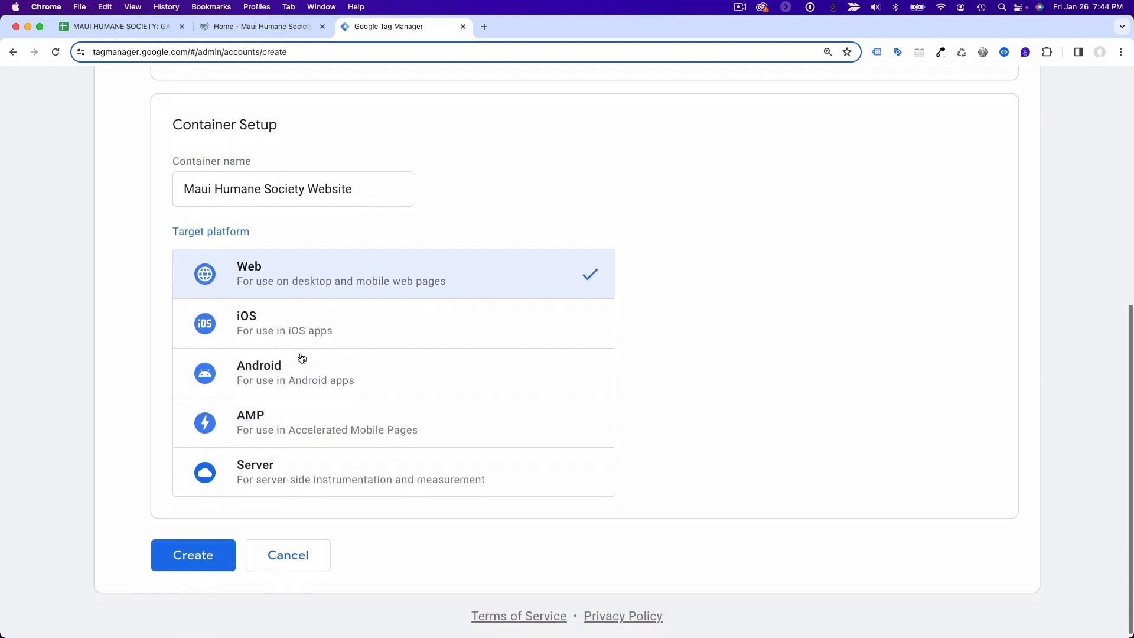
left_click(204, 560)
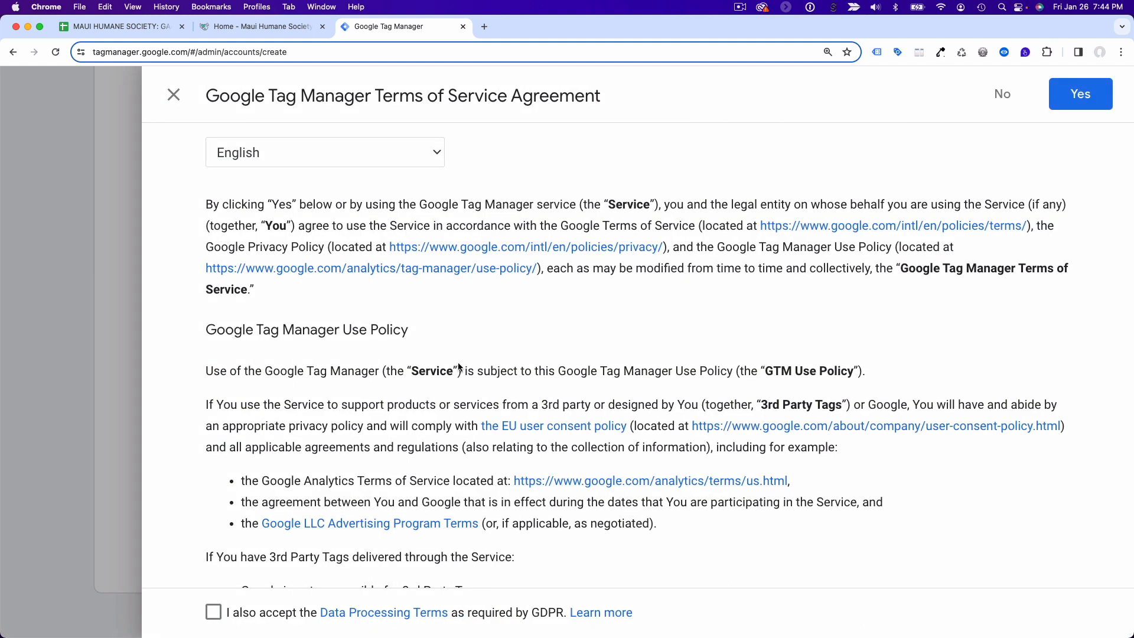
Step: Accept the GDPR Data Processing Terms and agree to the Google Tag Manager Terms of Service
scroll(273, 477, "down", 15)
scroll(273, 477, "up", 15)
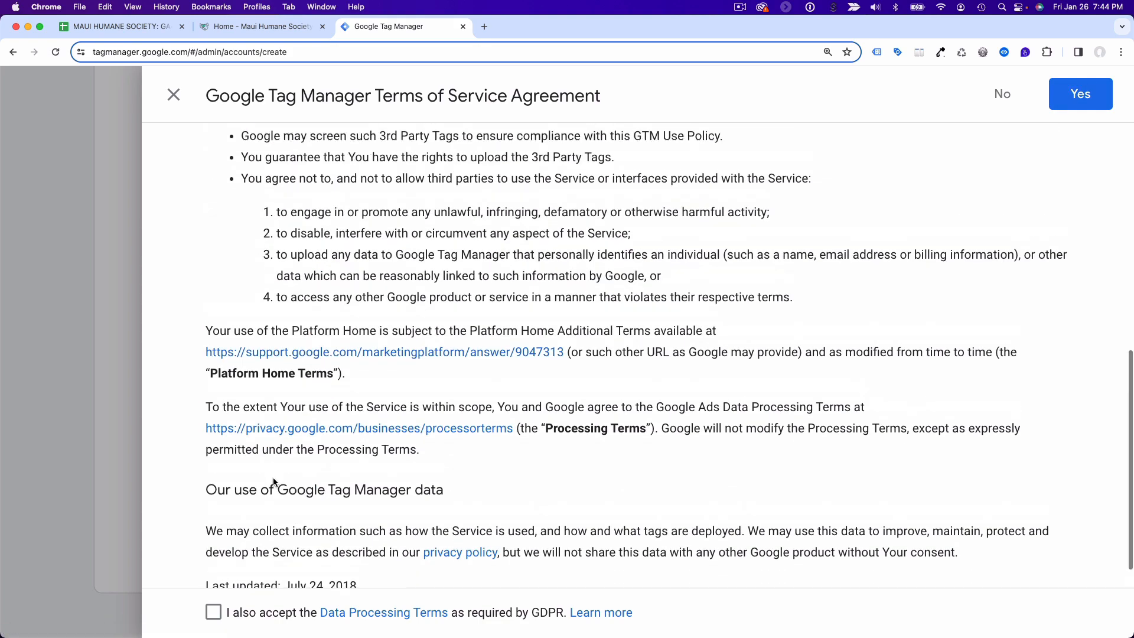
scroll(273, 481, "down", 15)
left_click(214, 615)
scroll(416, 419, "up", 10)
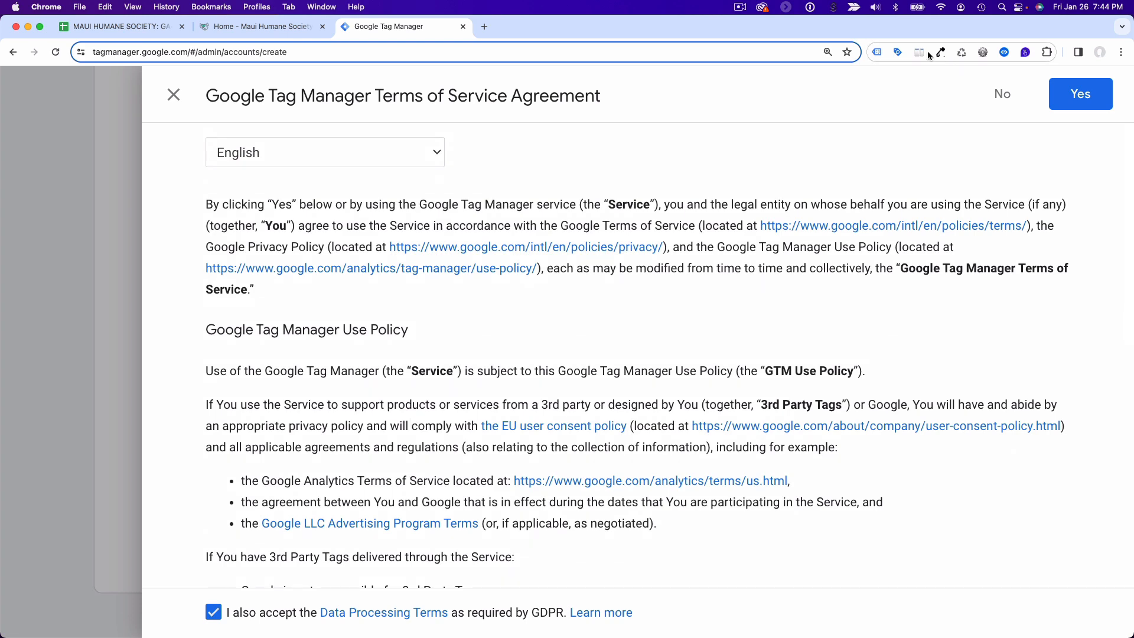
left_click(1058, 106)
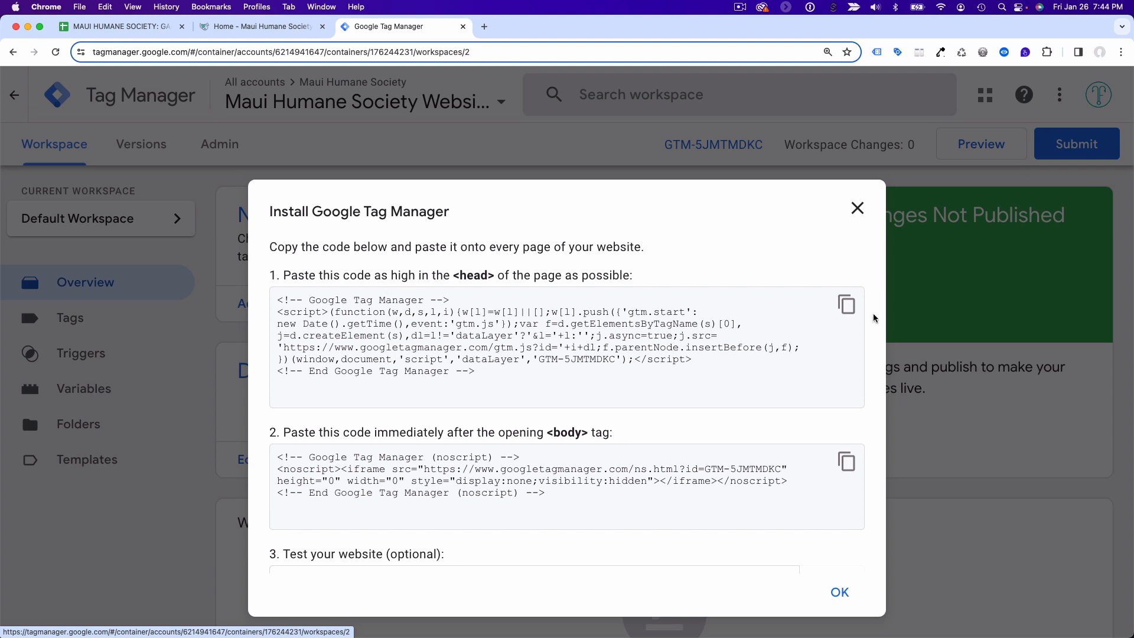
Step: Copy the head installation snippet and the body noscript snippet for the container
left_click(846, 305)
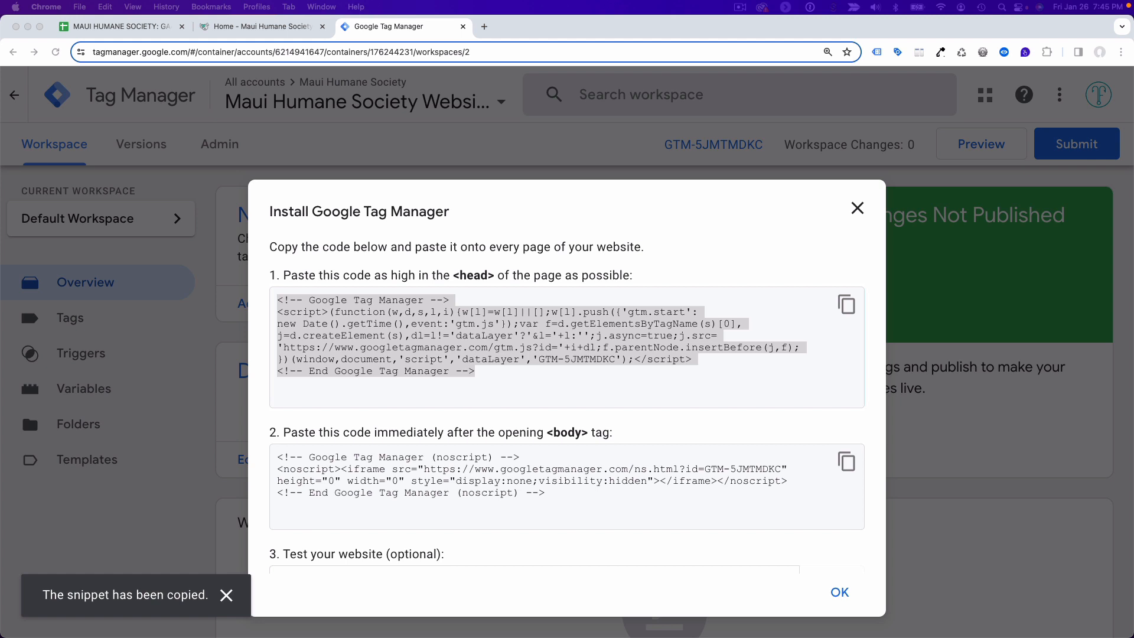
left_click(847, 462)
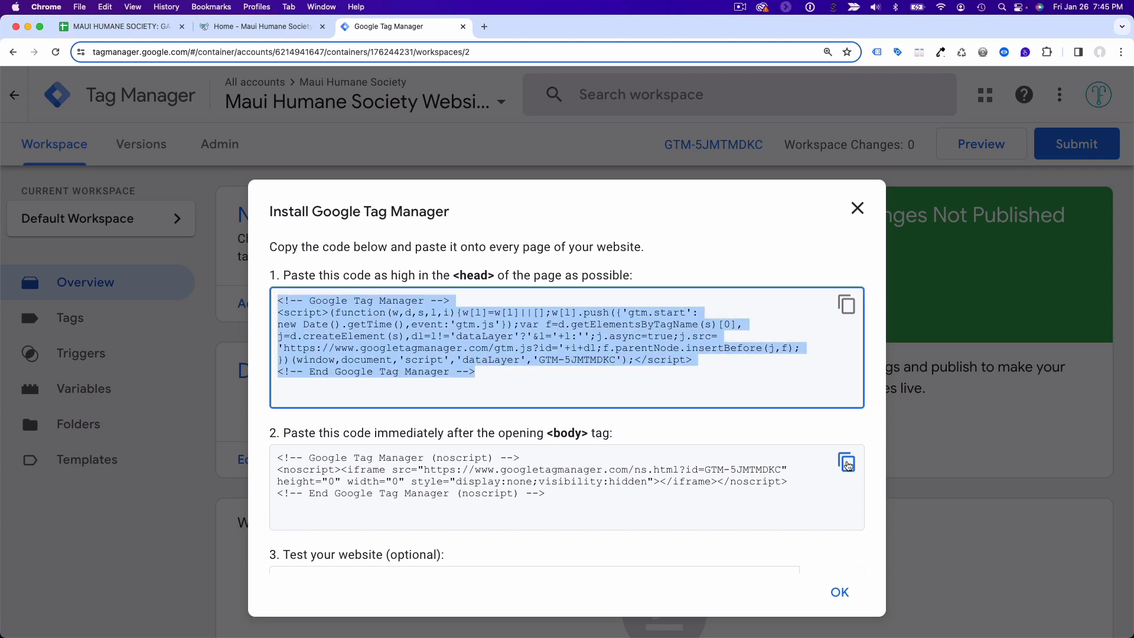
left_click(847, 463)
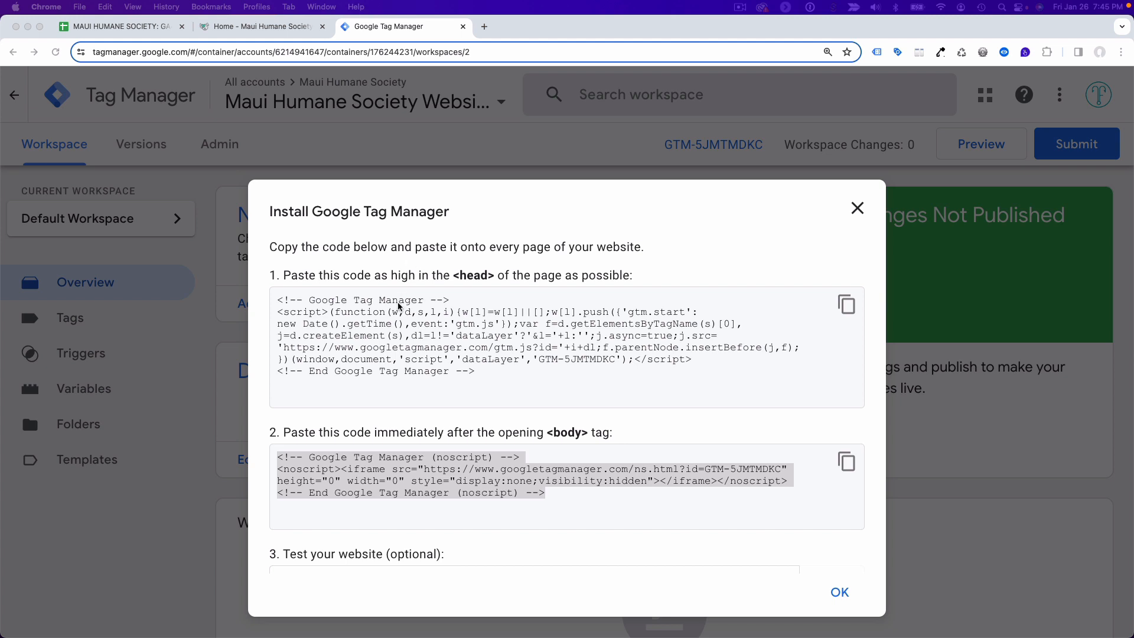
left_click(427, 346)
triple_click(471, 283)
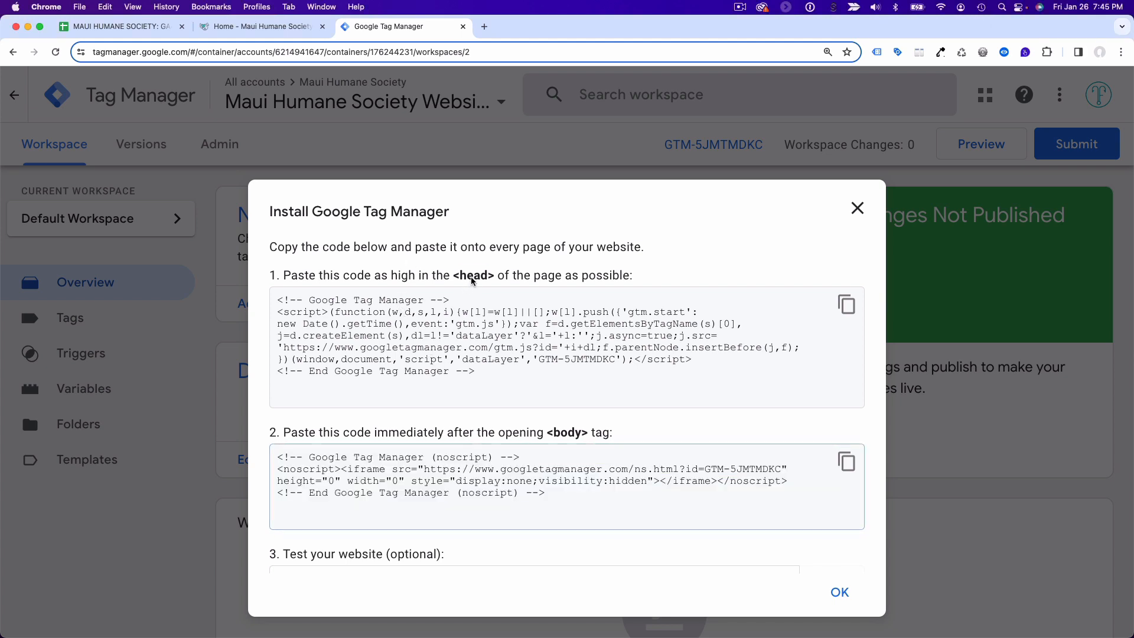
left_click(555, 437)
double_click(555, 437)
left_click(564, 499)
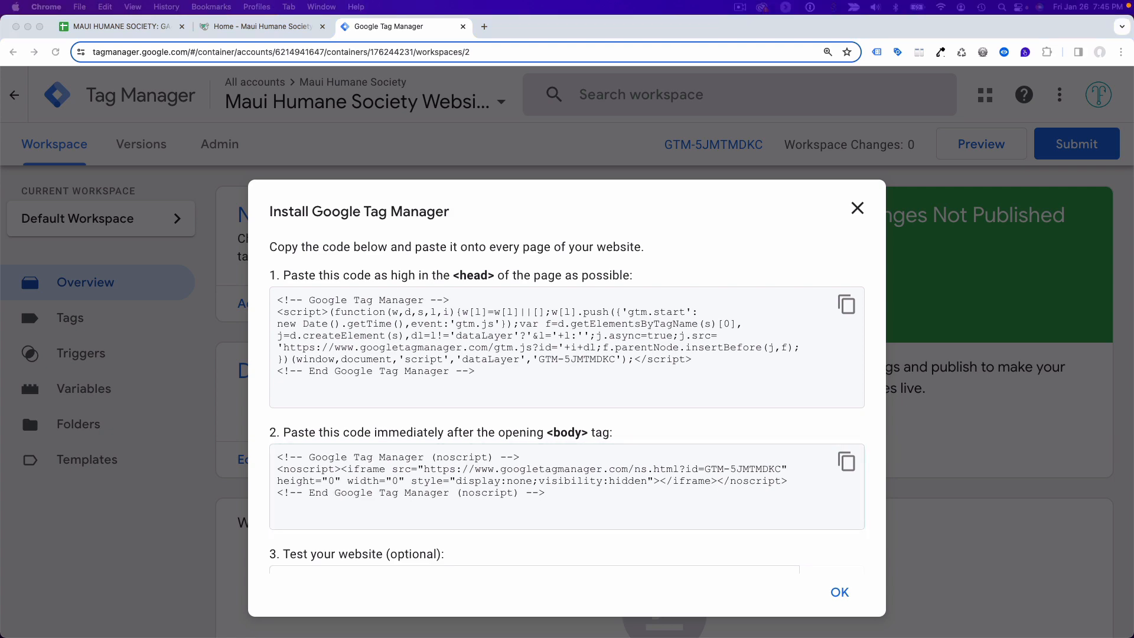
Step: Review the head and body snippets in the TextEdit document "MAUI HUMANE SOCIETY Google Tag Manager Script" and move its window away
left_click_drag(0, 313, 203, 208)
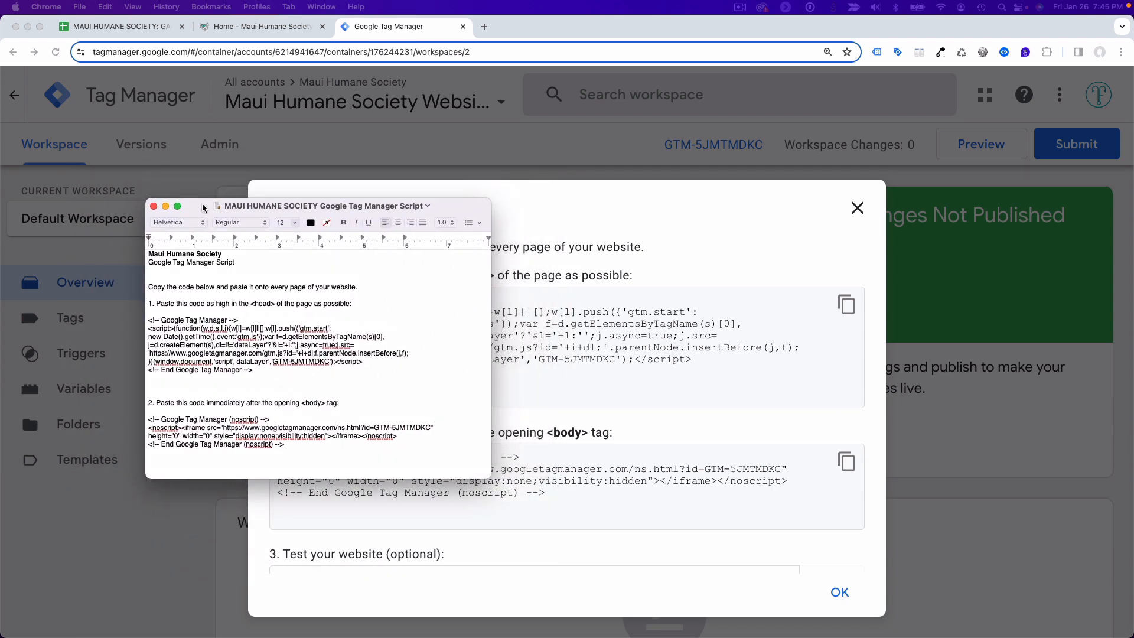
left_click_drag(279, 446, 215, 435)
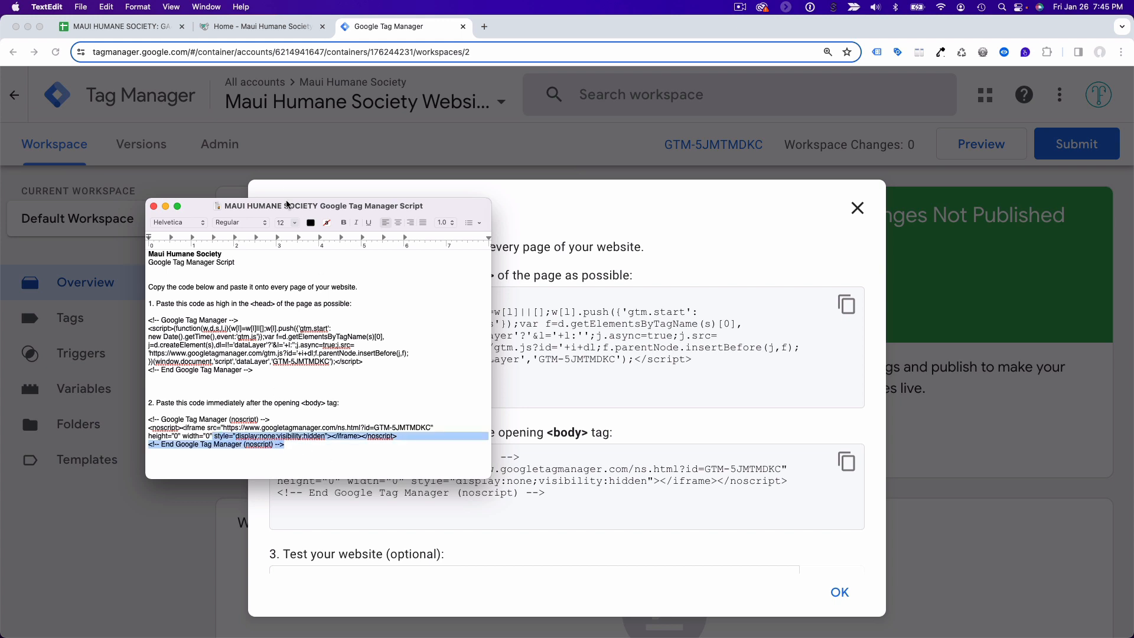
left_click_drag(204, 208, 0, 290)
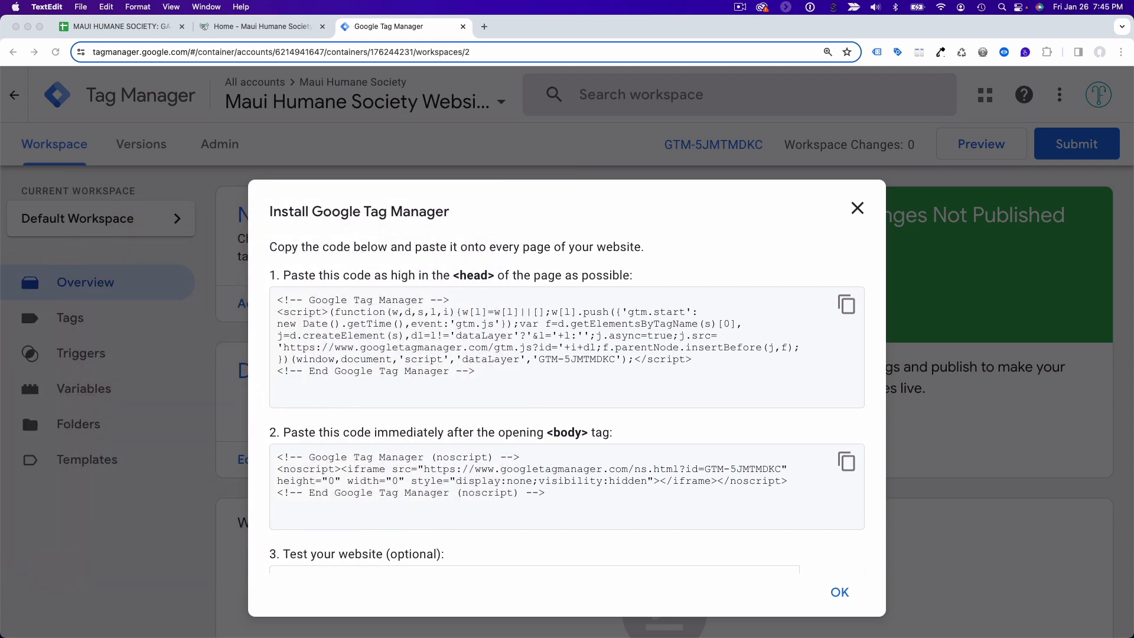
Step: Select the full head code snippet and close the Install Google Tag Manager dialog
left_click(482, 371)
left_click_drag(482, 370, 279, 299)
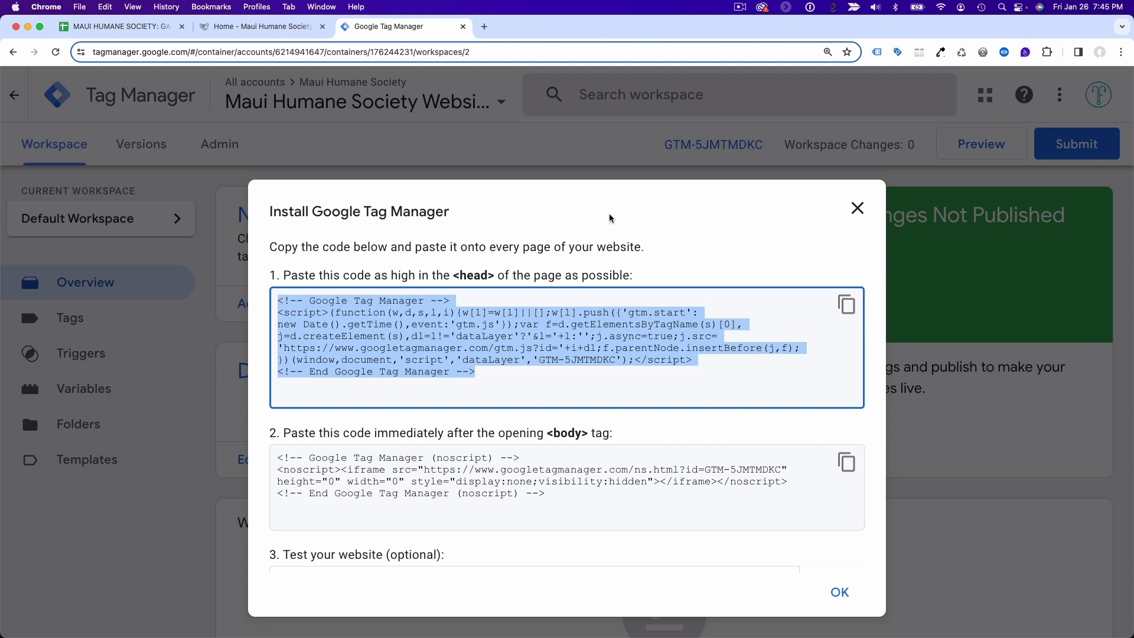
left_click(857, 207)
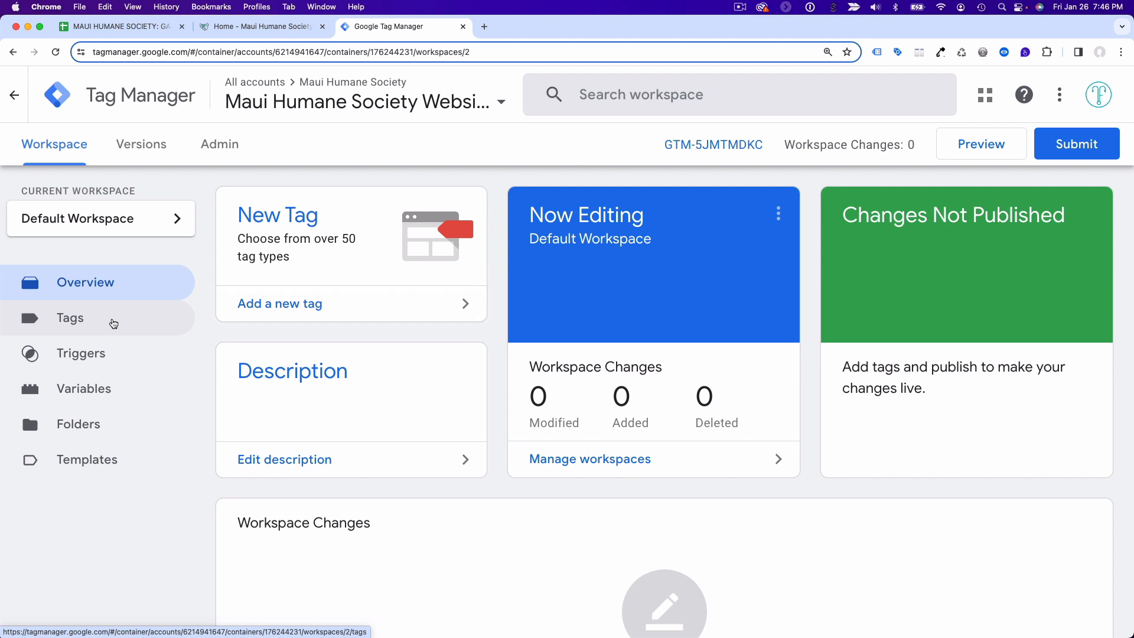
Step: Create a new tag in the container and name it "GA4 Web Stream"
left_click(80, 320)
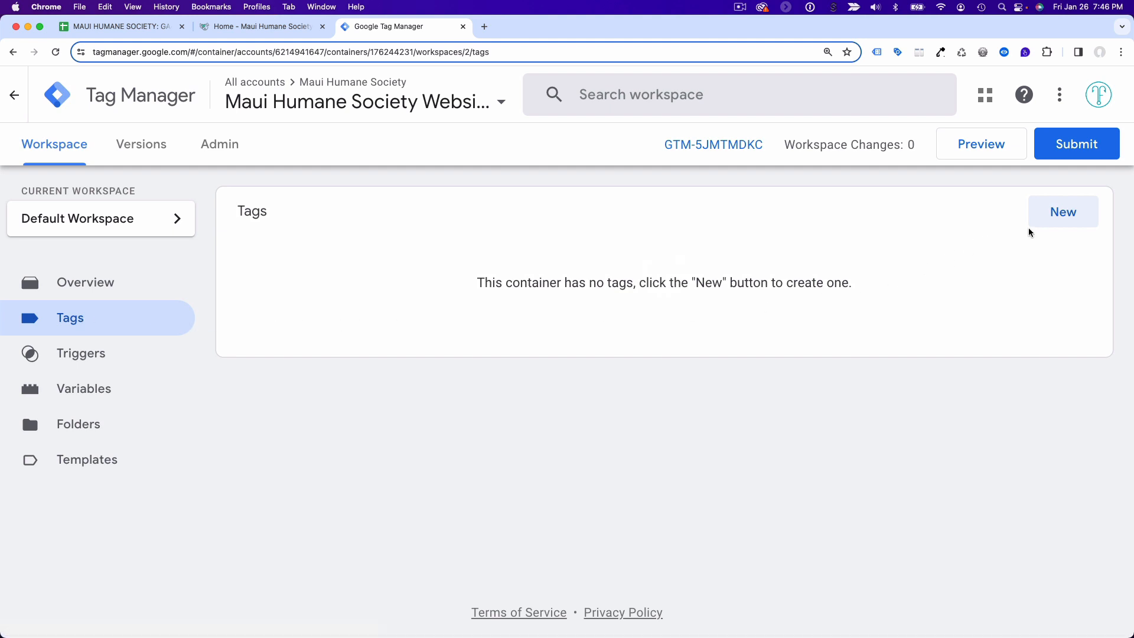
left_click(1055, 218)
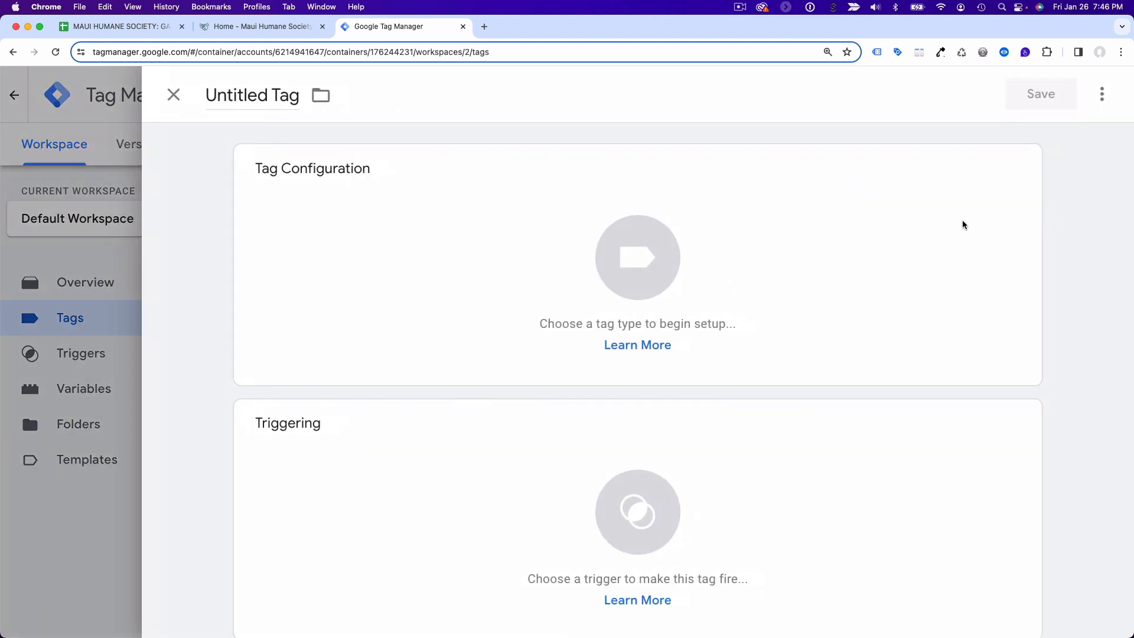
left_click(287, 99)
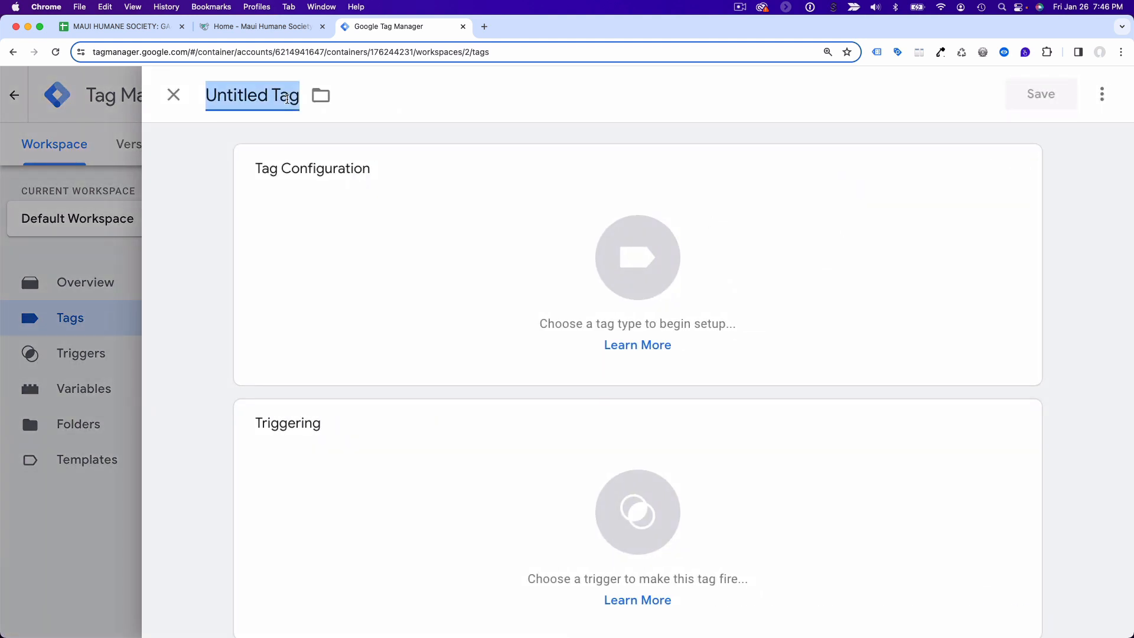
type("GA")
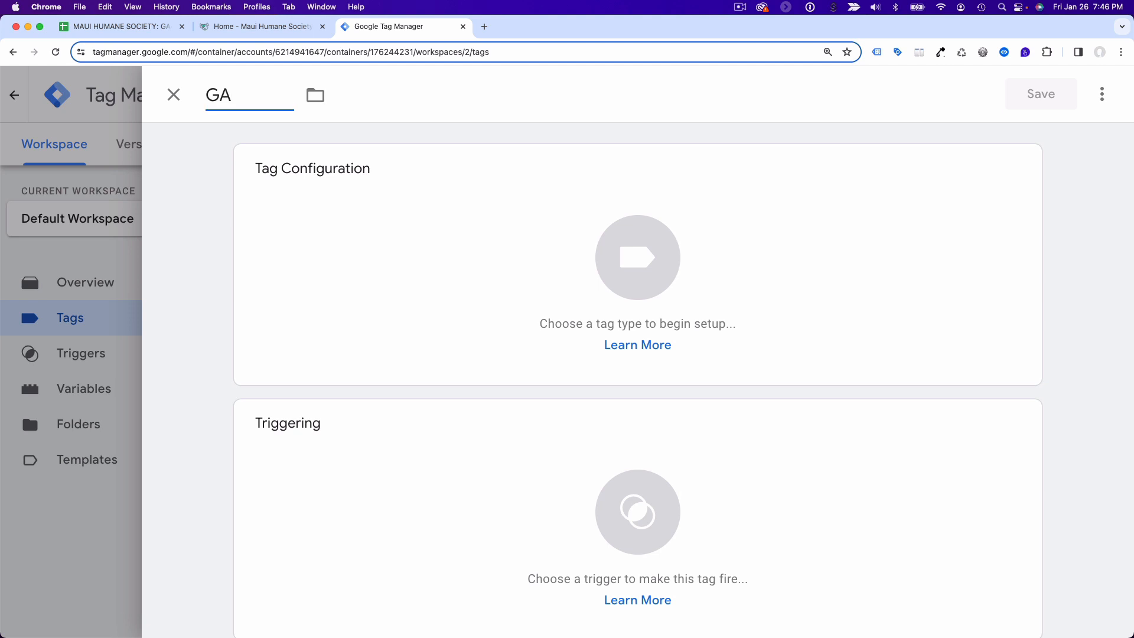
type("4 Web Stream")
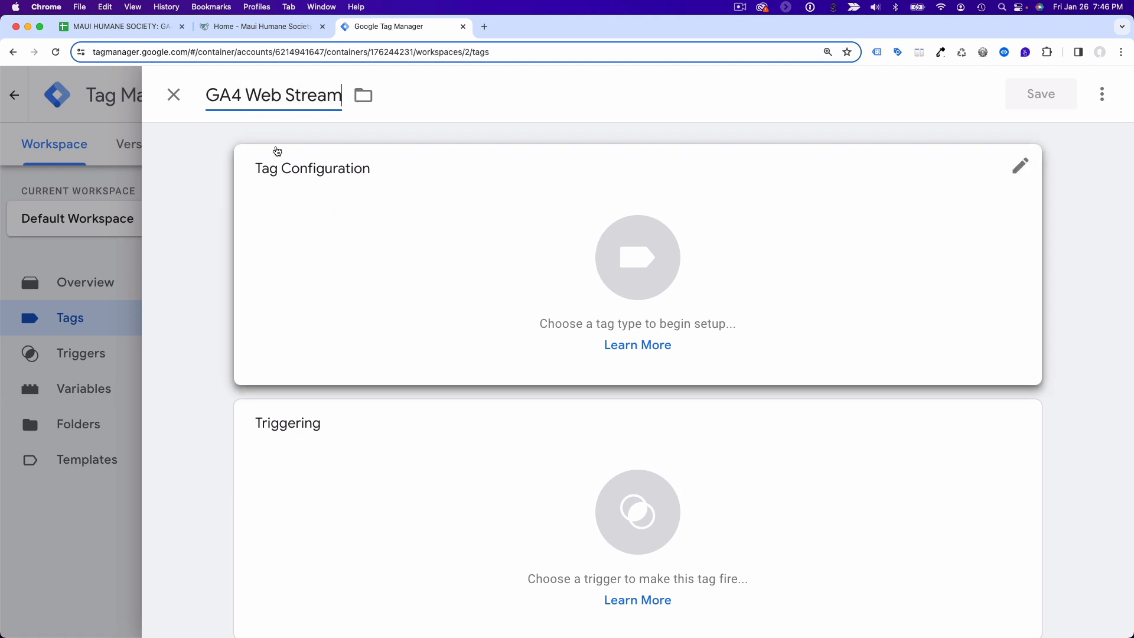
Step: Switch to the GA4 Documentation spreadsheet in Google Sheets and copy the GA4 webstream ID from cell B4 of the CONFIG / AUDIT sheet
left_click(152, 39)
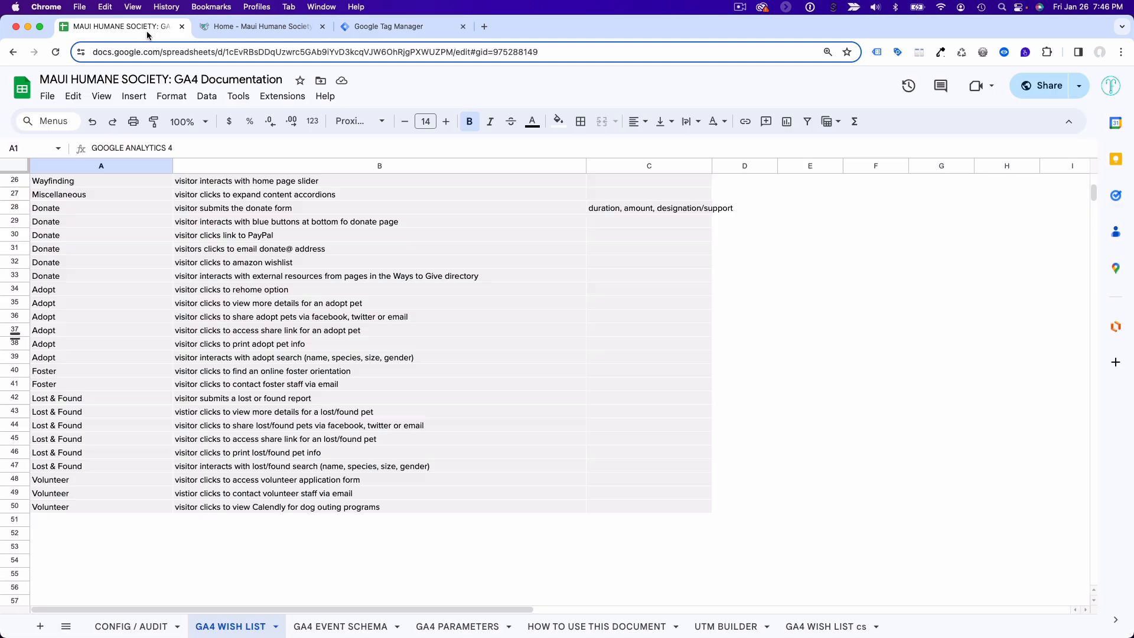
left_click(118, 625)
left_click(208, 226)
key("ctrl+c")
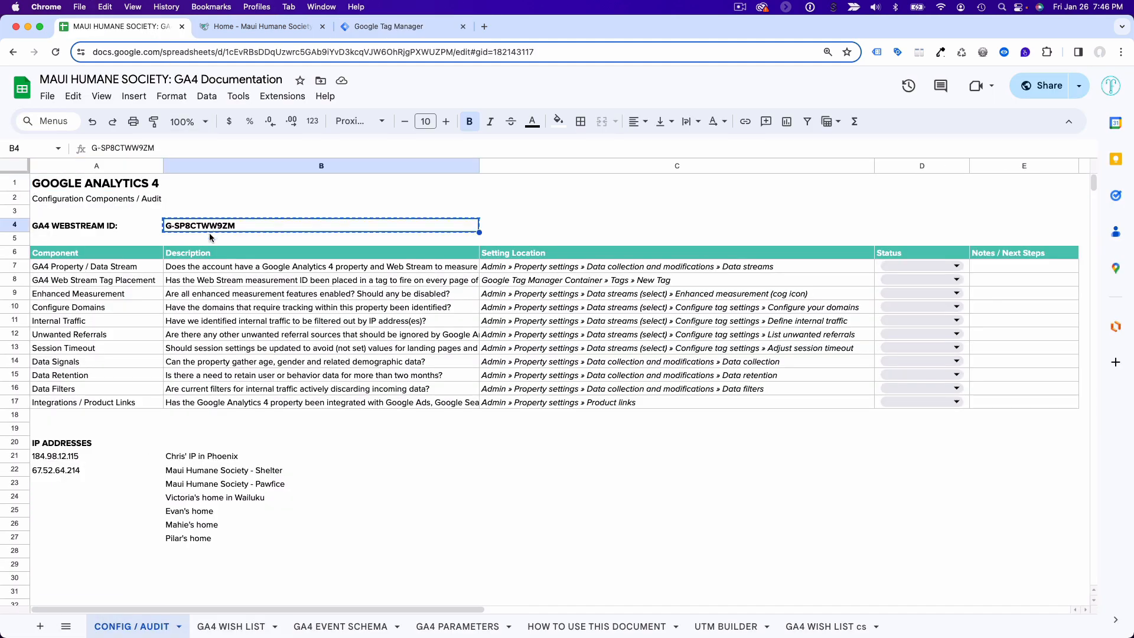
Step: Switch back to Google Tag Manager and set the GA4 Web Stream tag's type to Google Tag from the Google Analytics options
left_click(378, 28)
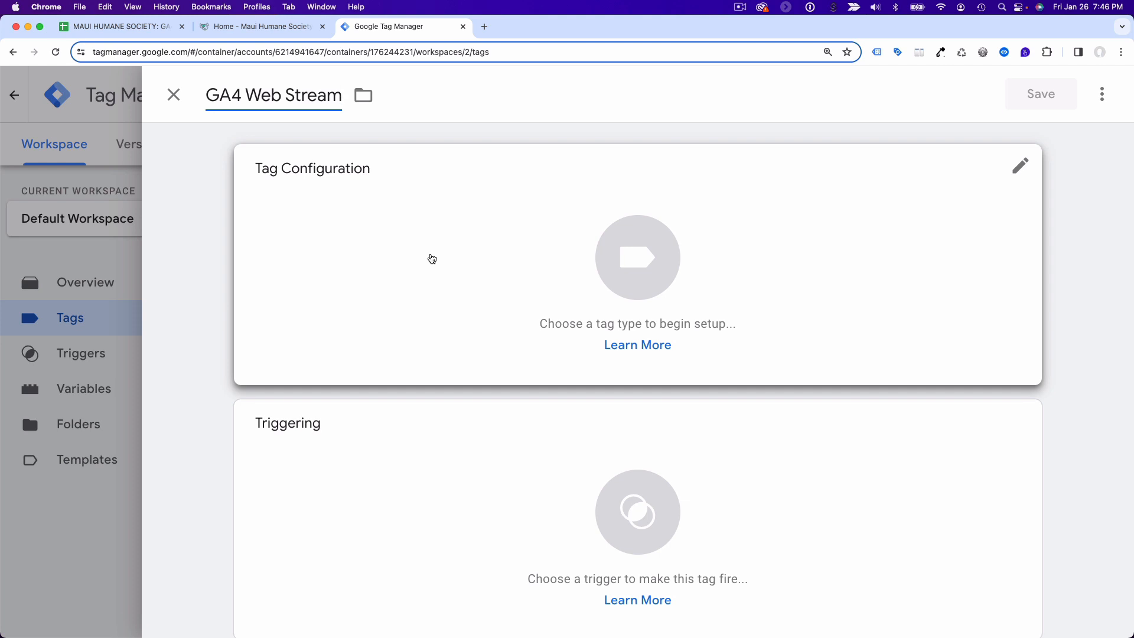
left_click(432, 259)
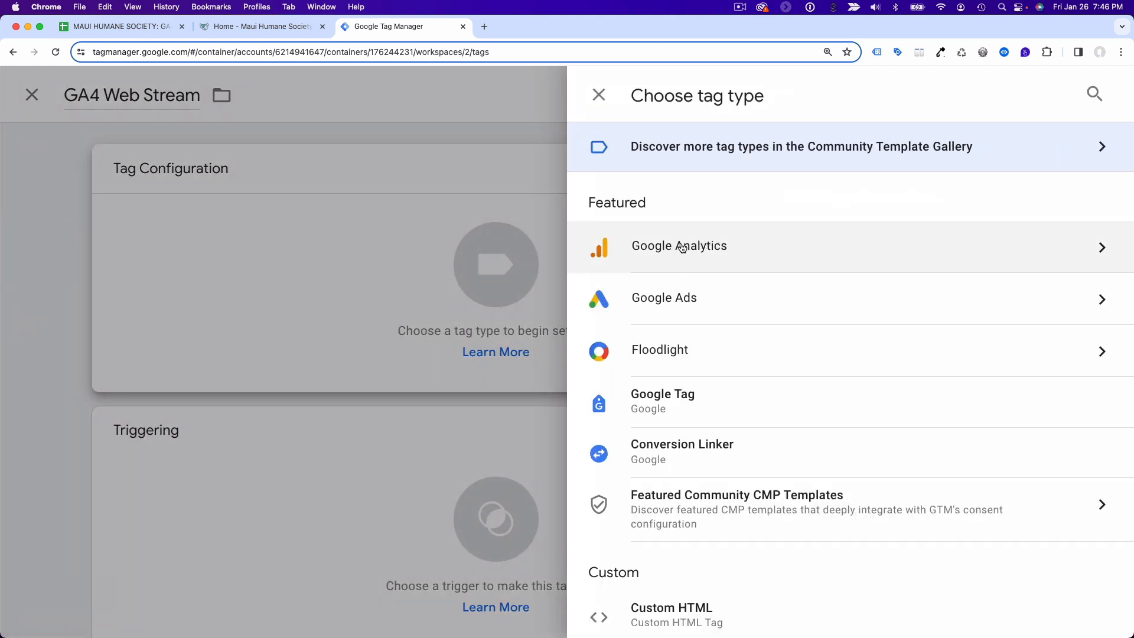
scroll(681, 247, "down", 10)
scroll(682, 246, "up", 10)
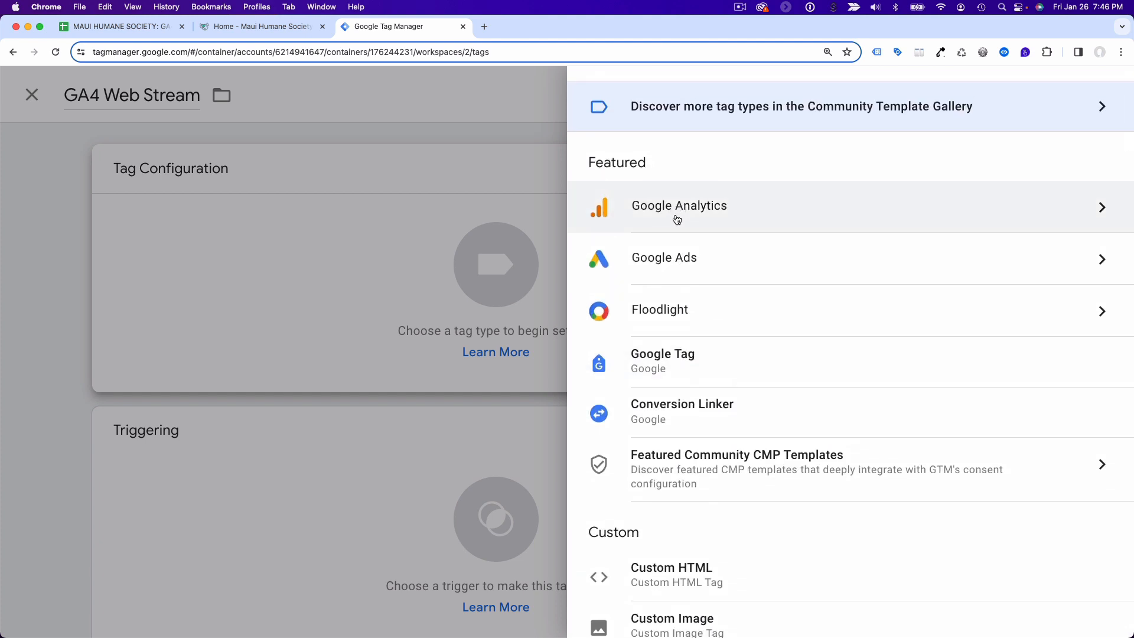
left_click(676, 220)
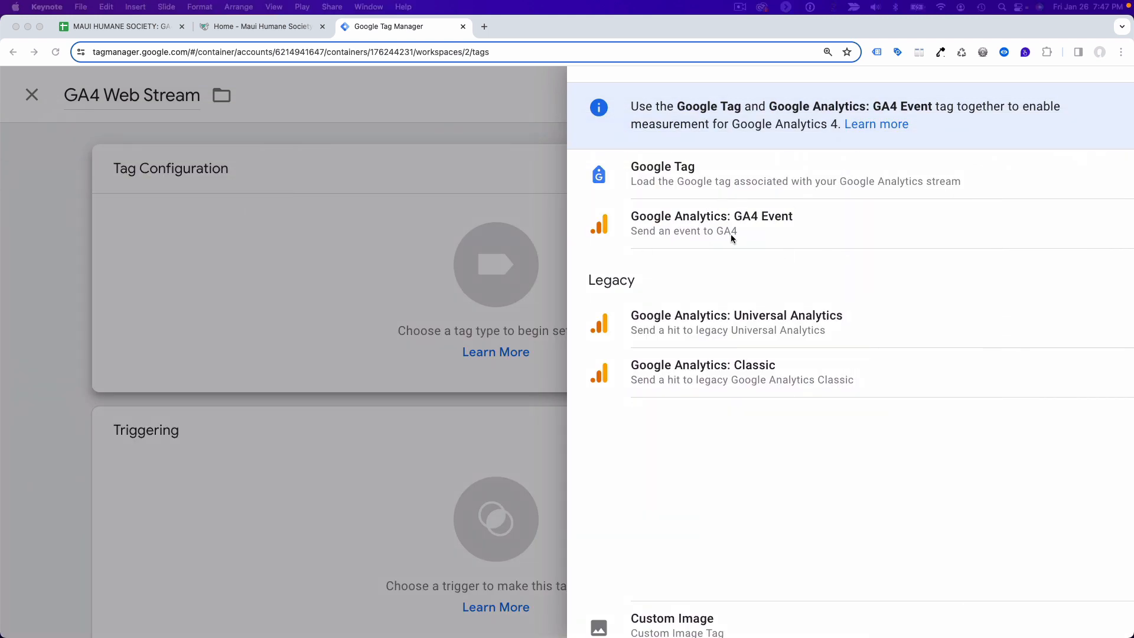
left_click(754, 174)
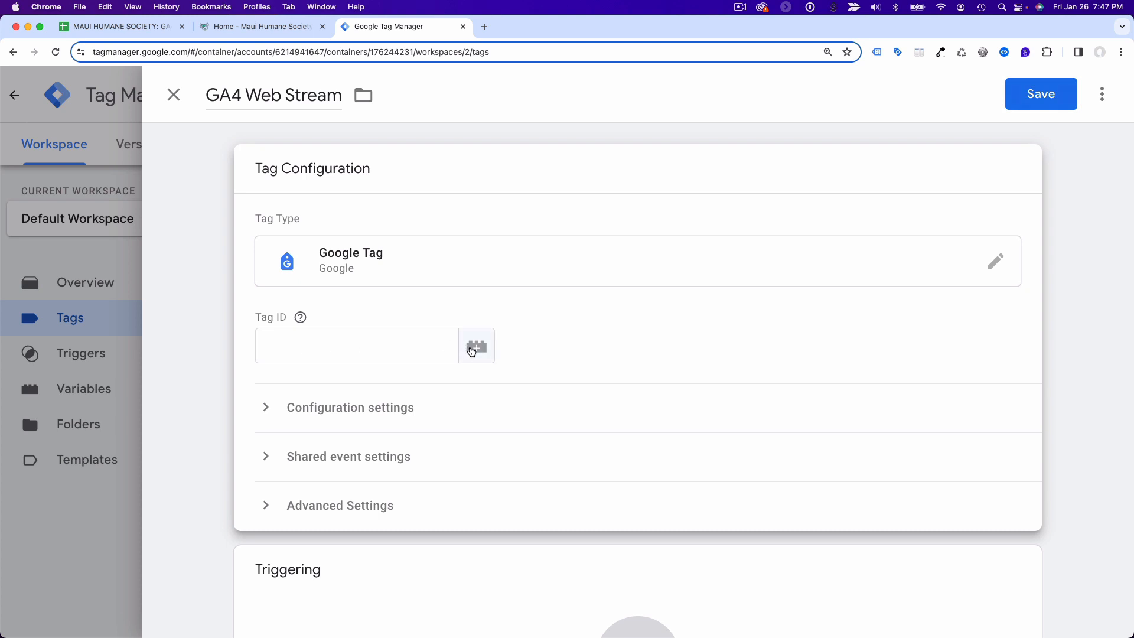
left_click(396, 348)
key("super+v")
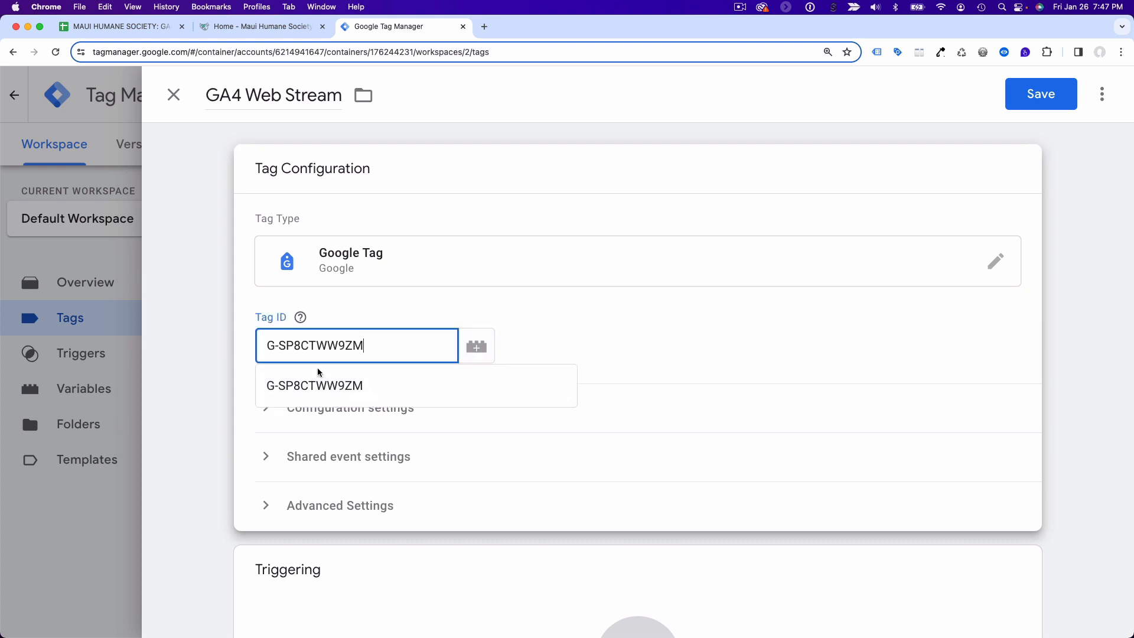
left_click(316, 388)
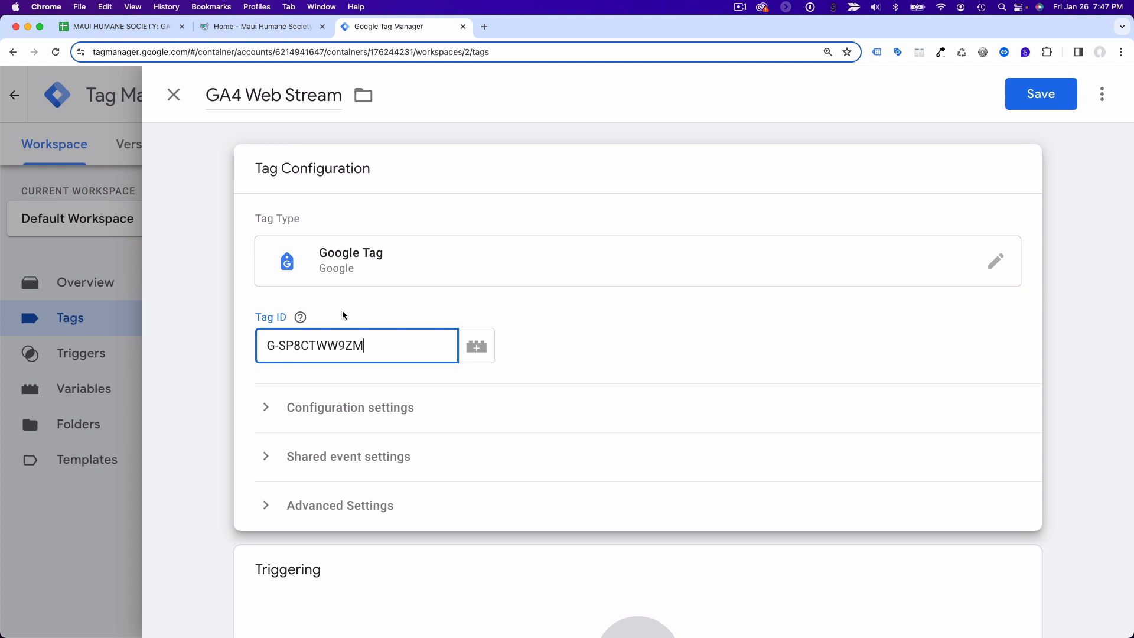
left_click_drag(376, 347, 247, 343)
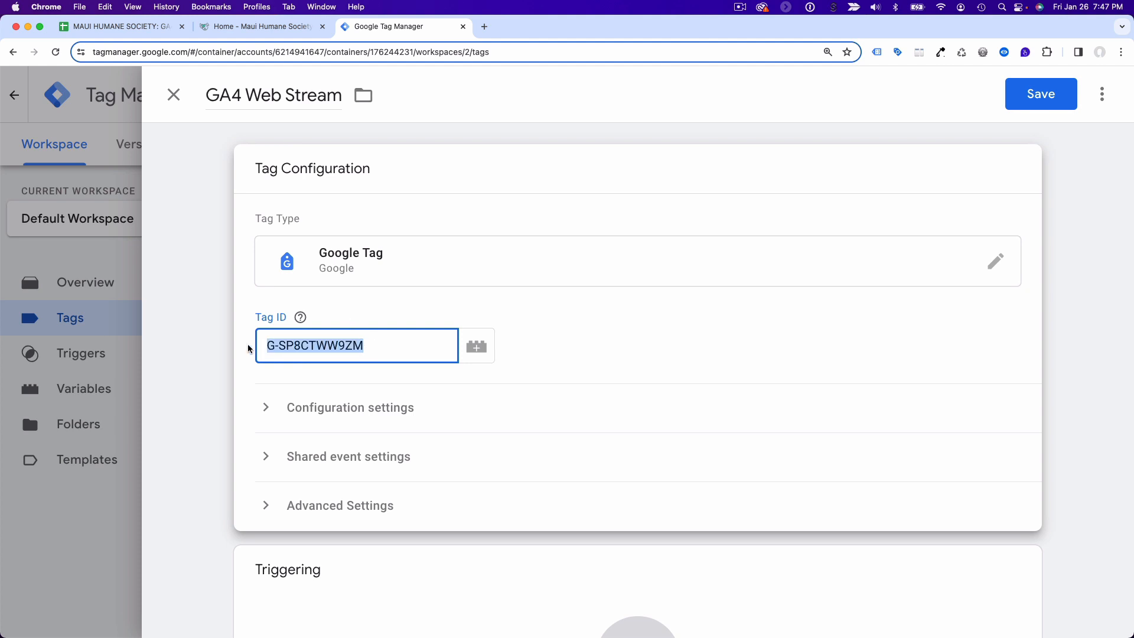
key("BackSpace")
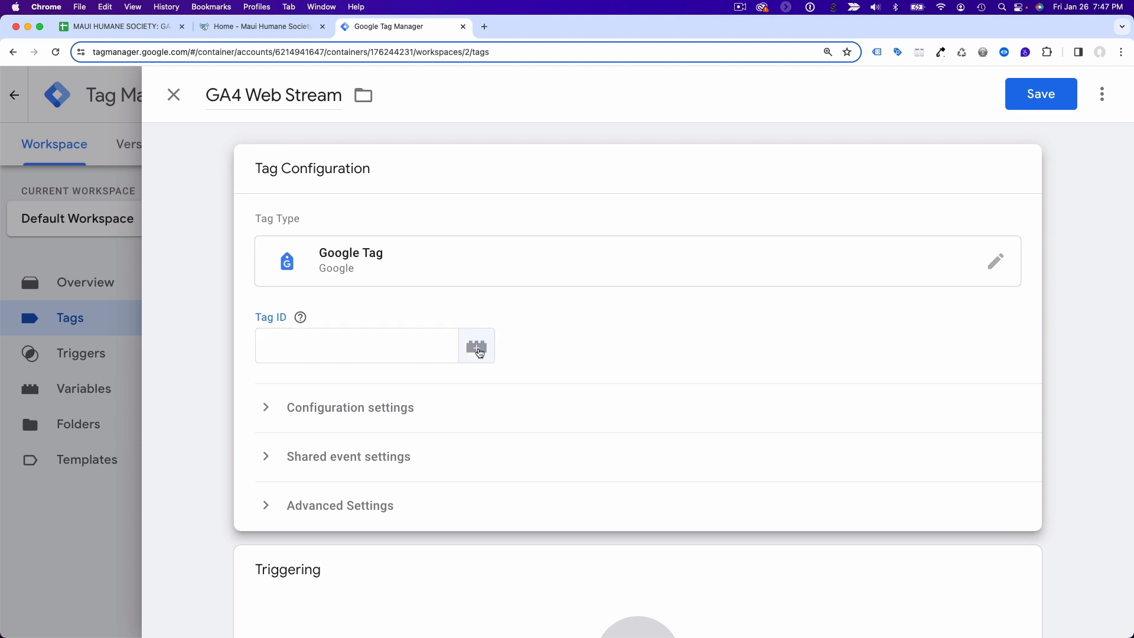
Step: Create a new Constant variable for the Tag ID with the copied GA4 webstream ID G-SP8CTWW9ZM as its value
left_click(478, 348)
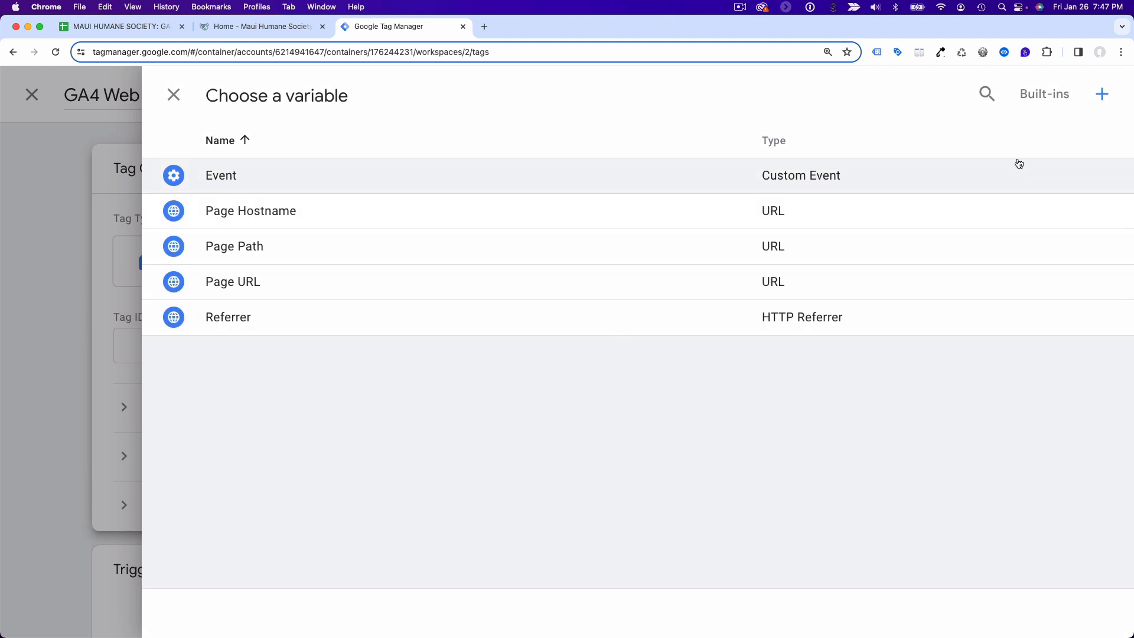
left_click(1101, 95)
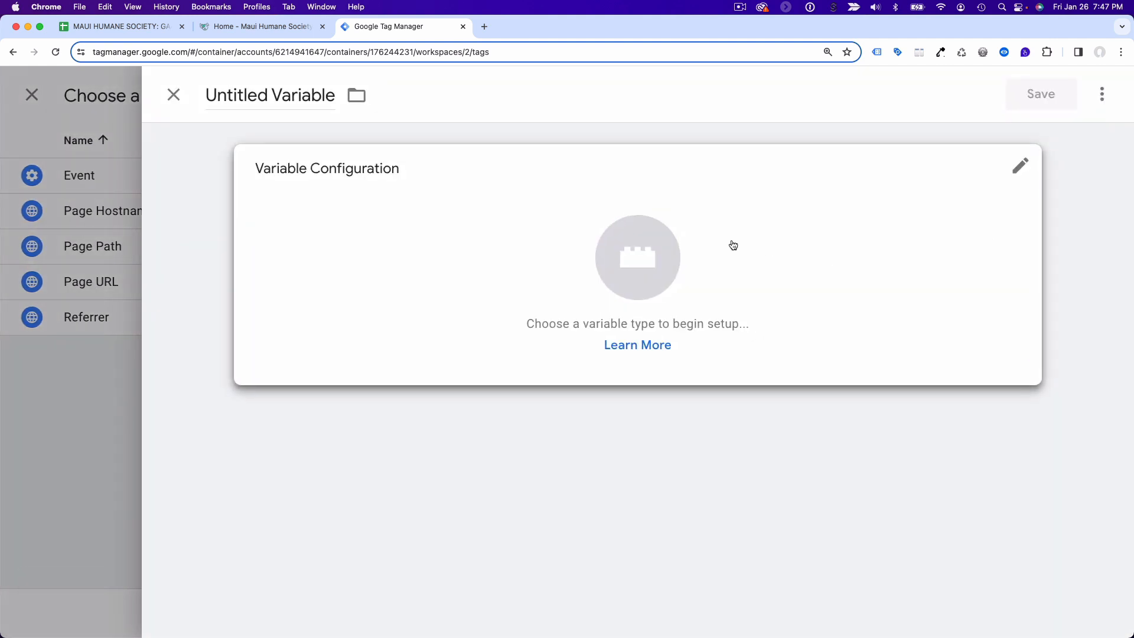
left_click(380, 247)
scroll(708, 437, "down", 6)
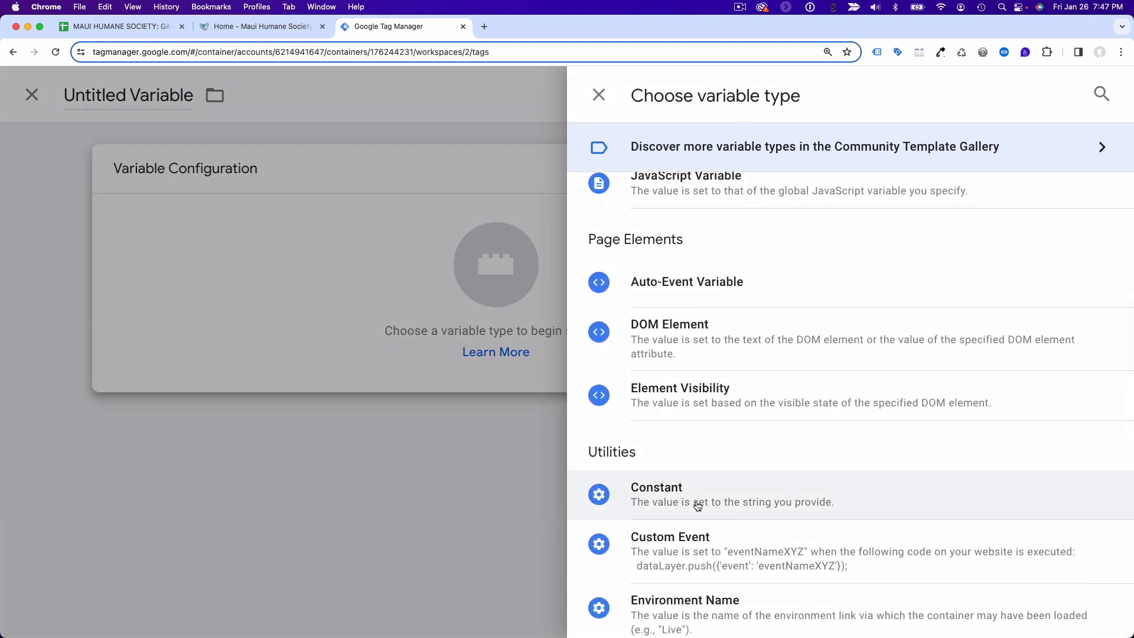
scroll(697, 508, "up", 5)
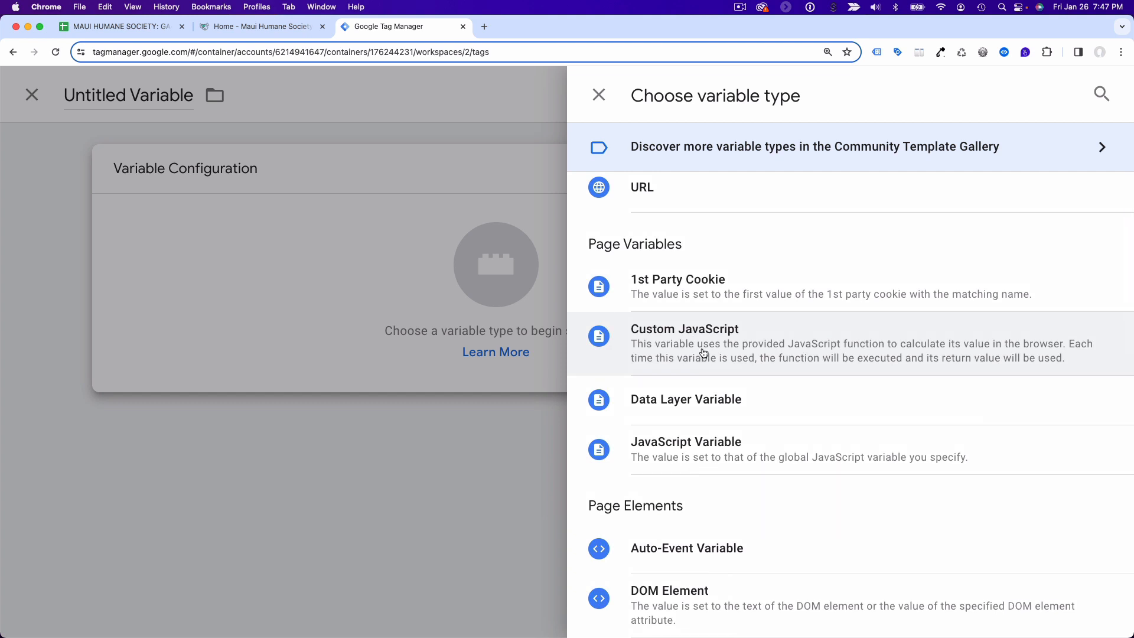
scroll(697, 426, "down", 2)
scroll(697, 426, "down", 3)
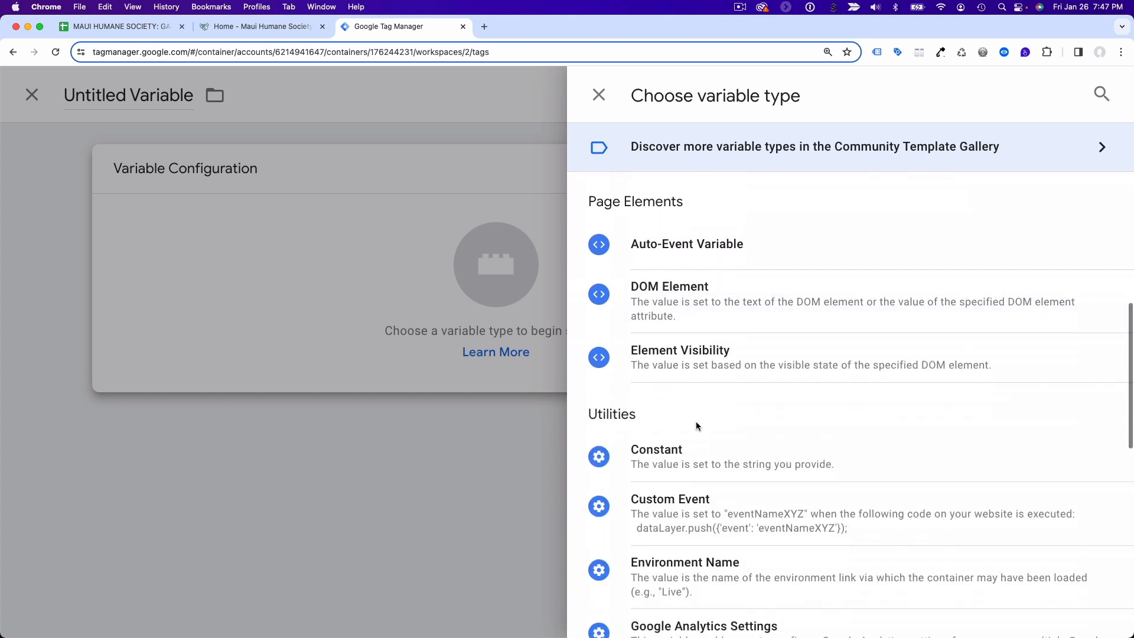
left_click(696, 466)
left_click(308, 346)
key("super+v")
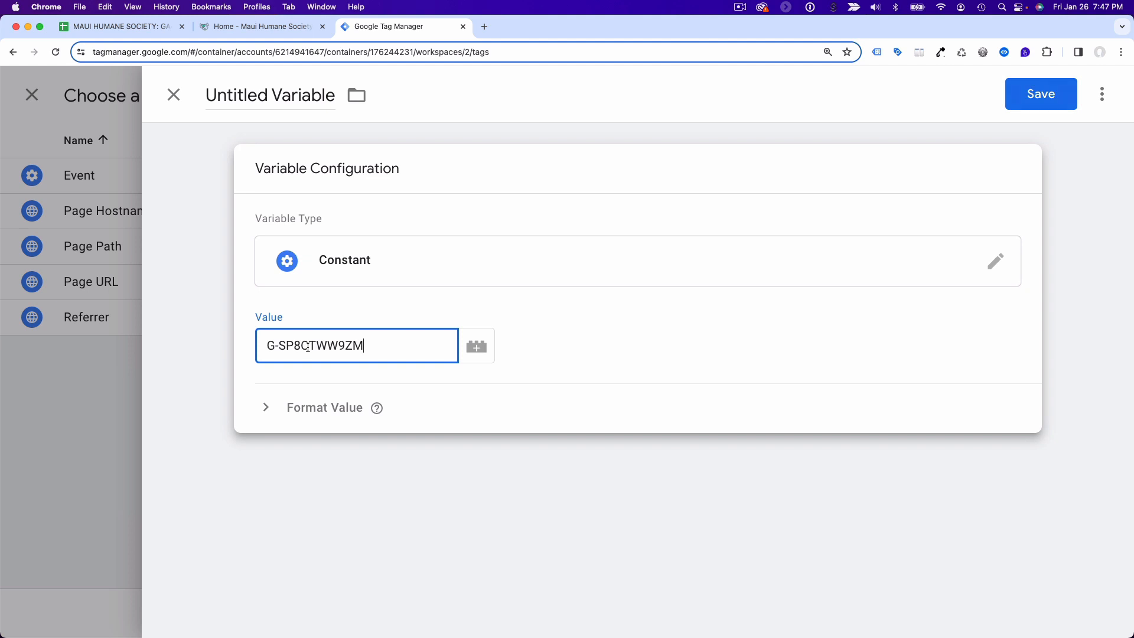
Step: Name the new constant variable "GA4 Measurement ID"
left_click(273, 97)
type("GA4 ")
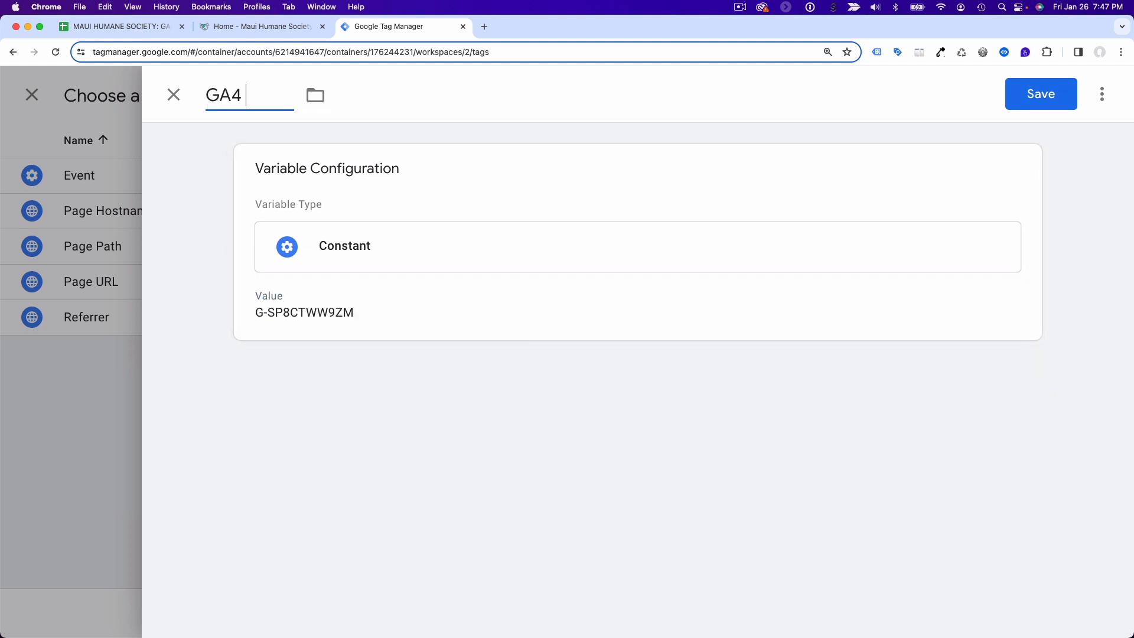
type("Measurement ID")
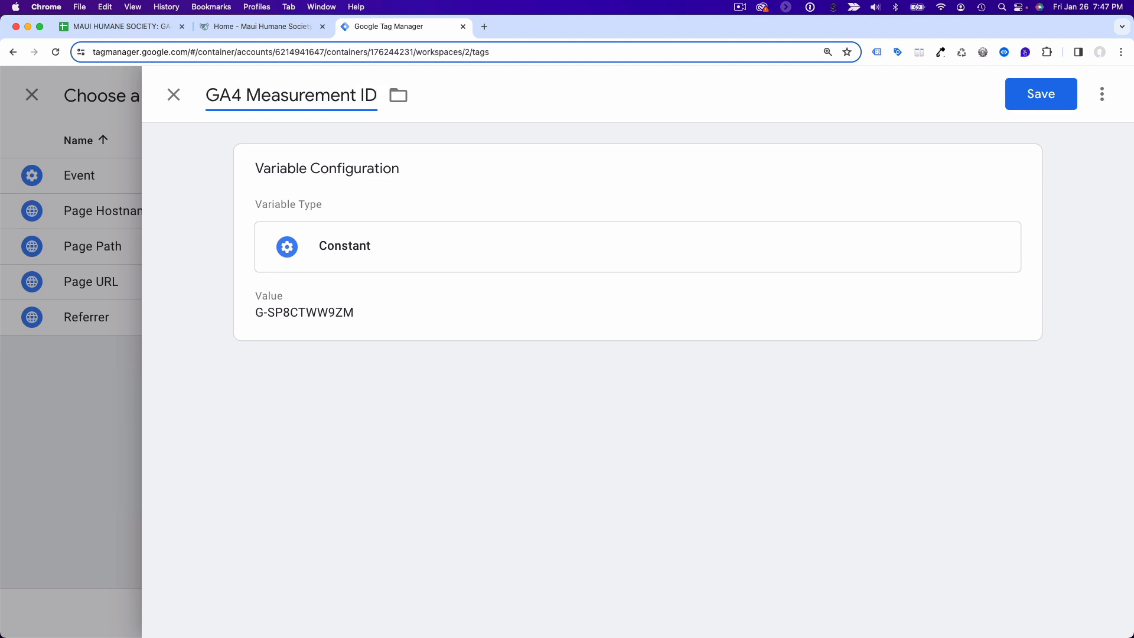
Step: File the variable in a newly created folder named "GA4" and save the variable
left_click(398, 95)
left_click(435, 186)
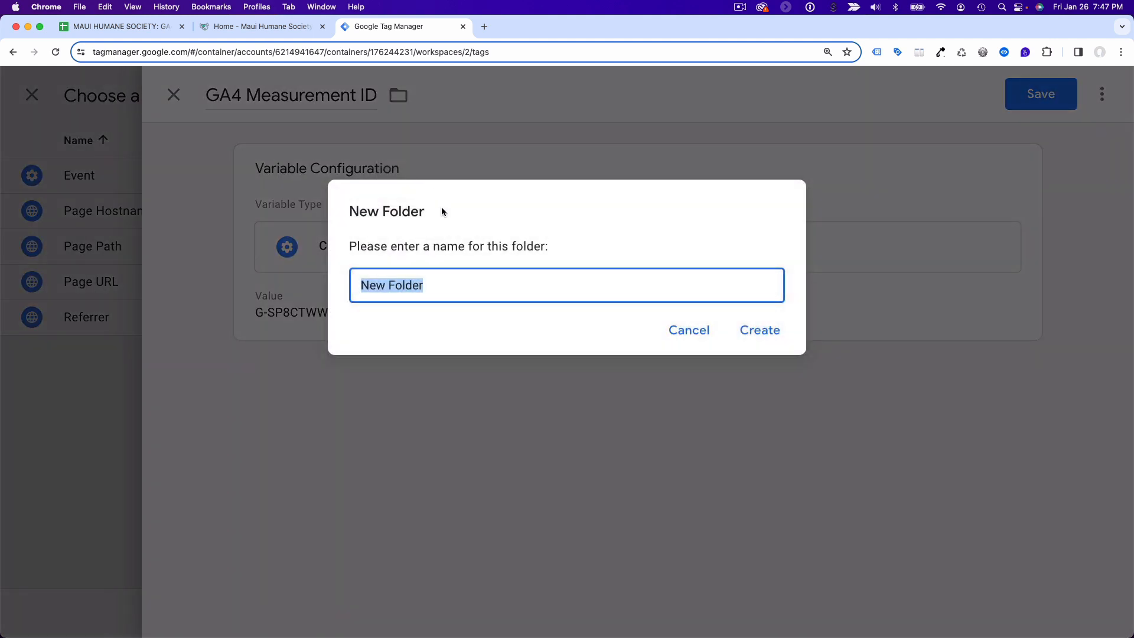
type("GA4")
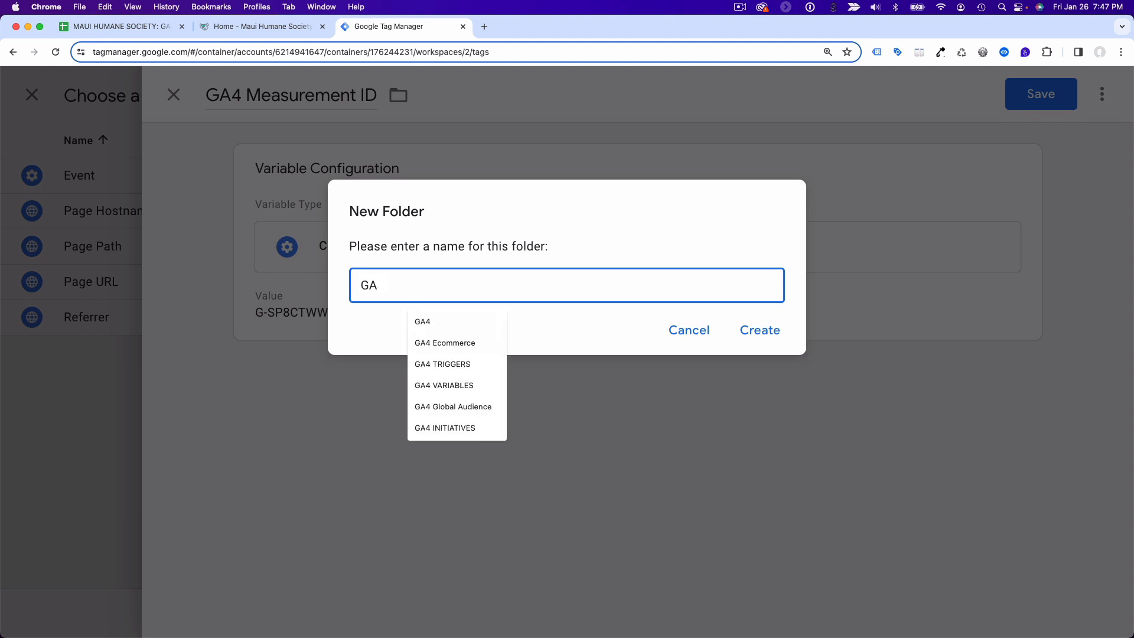
left_click(435, 322)
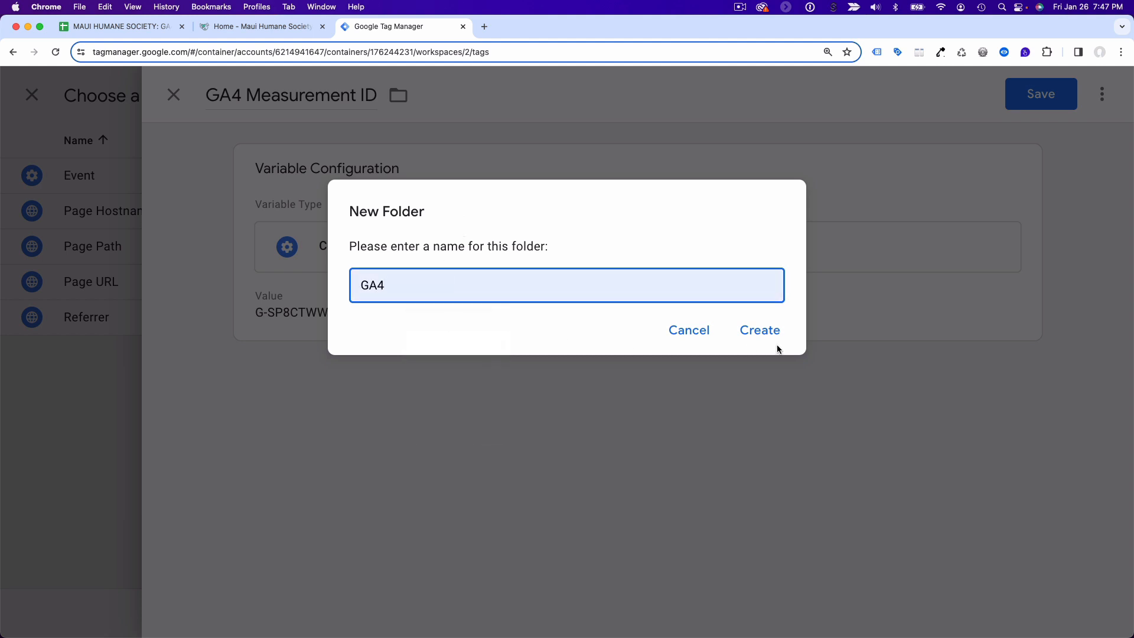
left_click(753, 331)
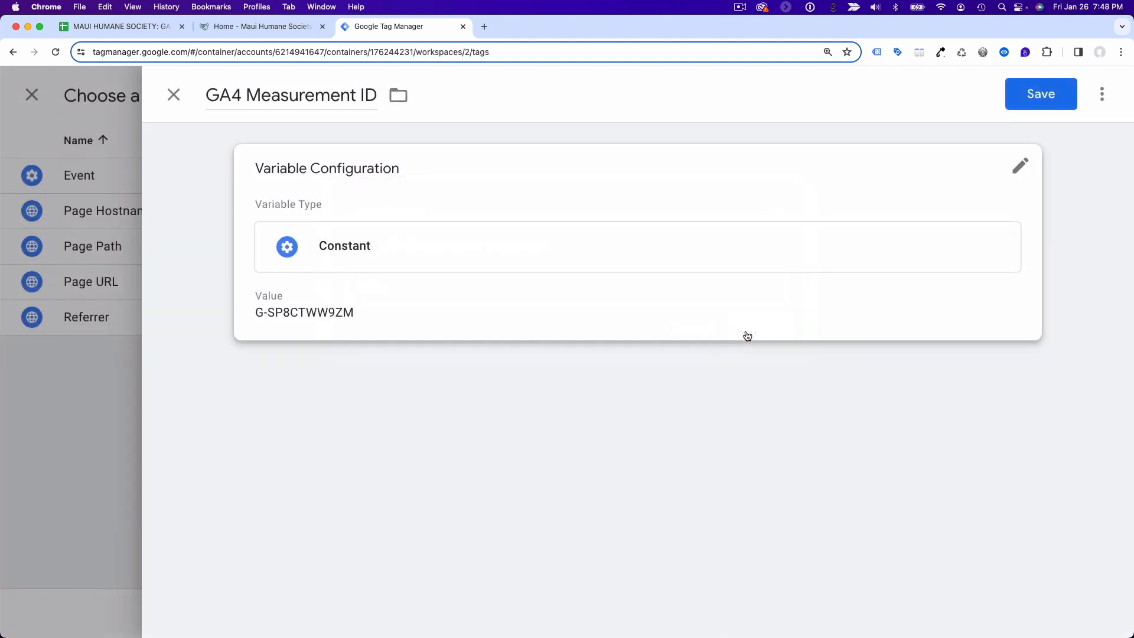
left_click(1032, 102)
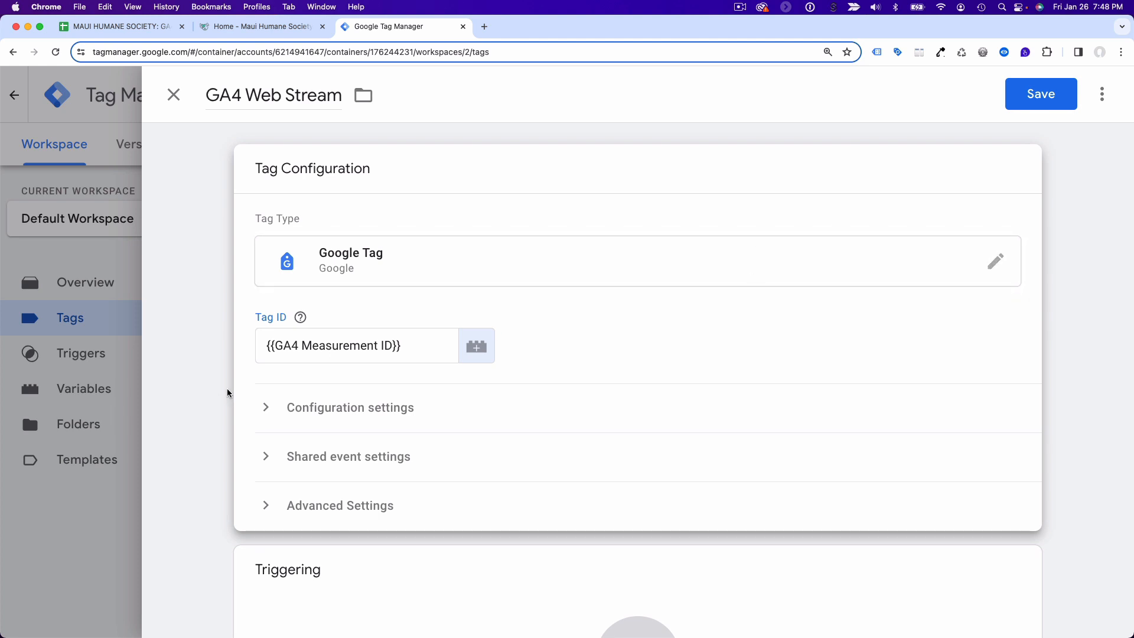
left_click_drag(401, 346, 252, 350)
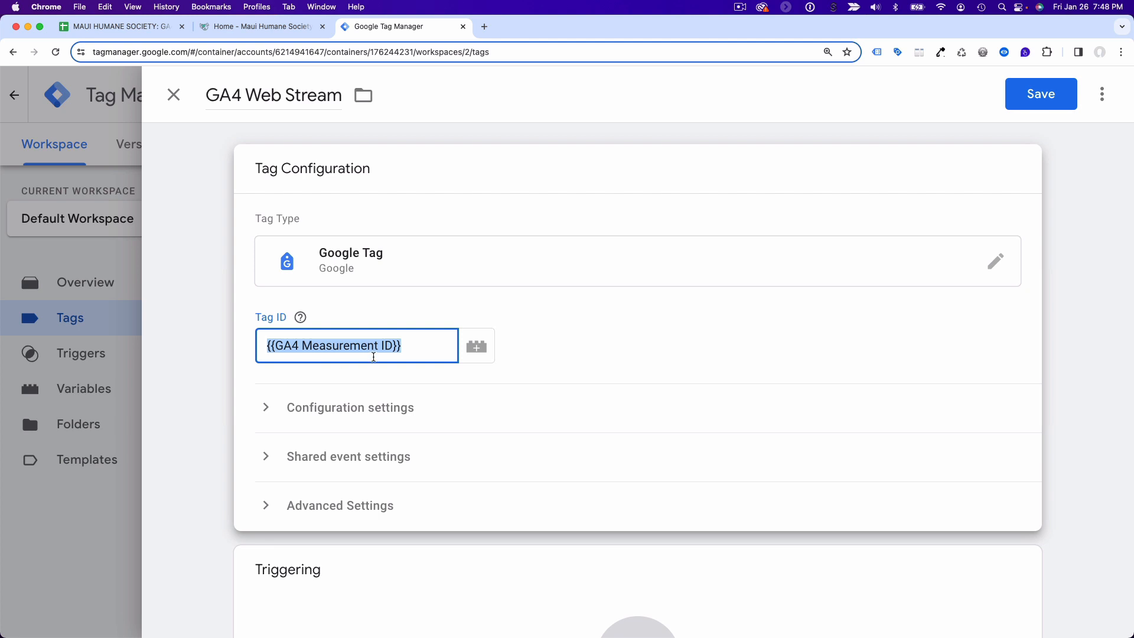
left_click(416, 348)
left_click_drag(416, 348, 263, 348)
Step: Add the configuration parameter send_page_view with the value true in the tag's configuration settings
left_click(341, 413)
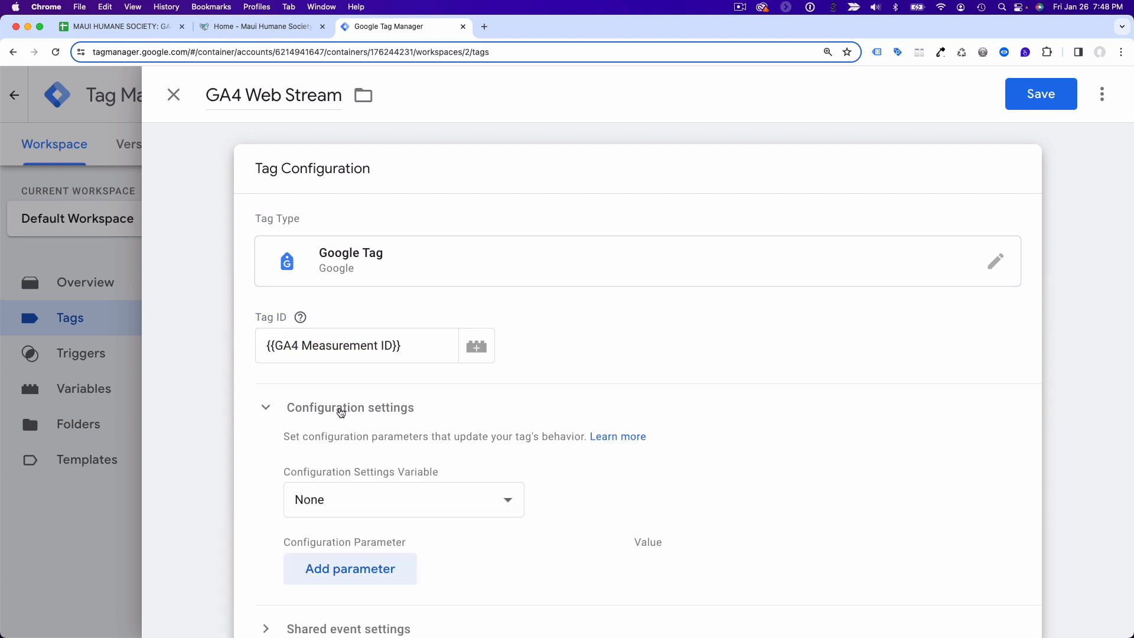
scroll(341, 413, "down", 3)
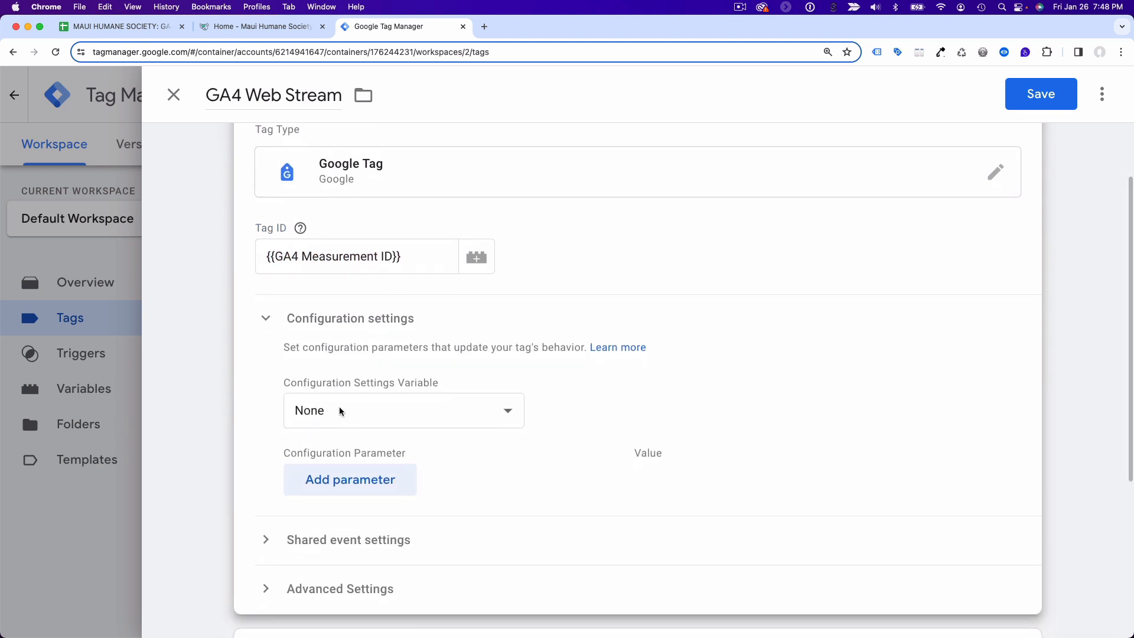
scroll(339, 407, "up", 1)
left_click(313, 366)
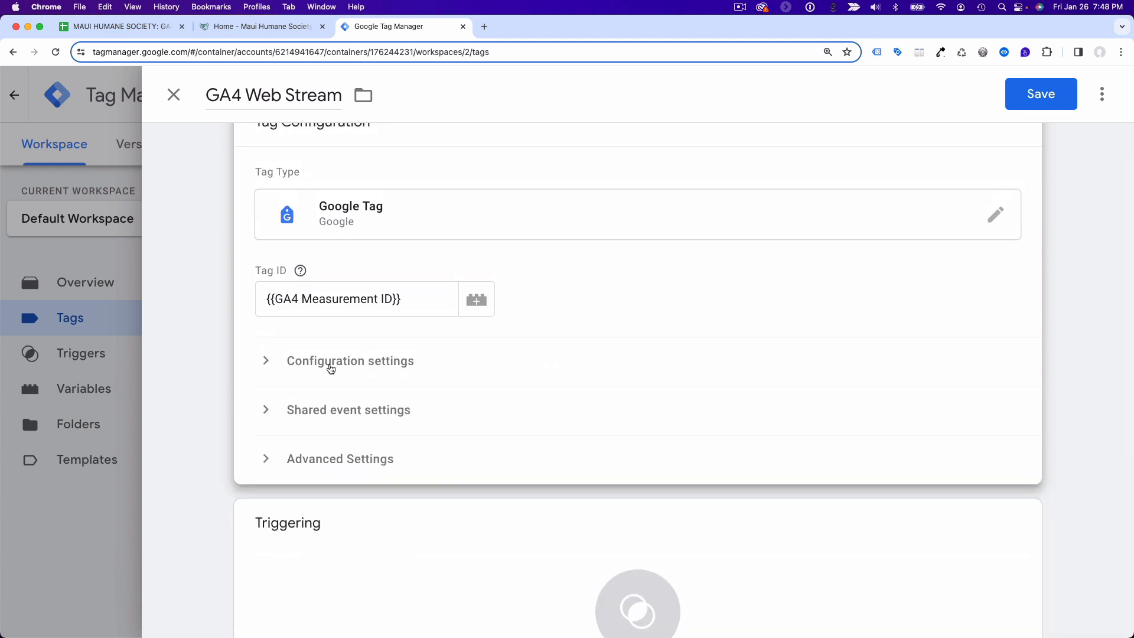
left_click(316, 365)
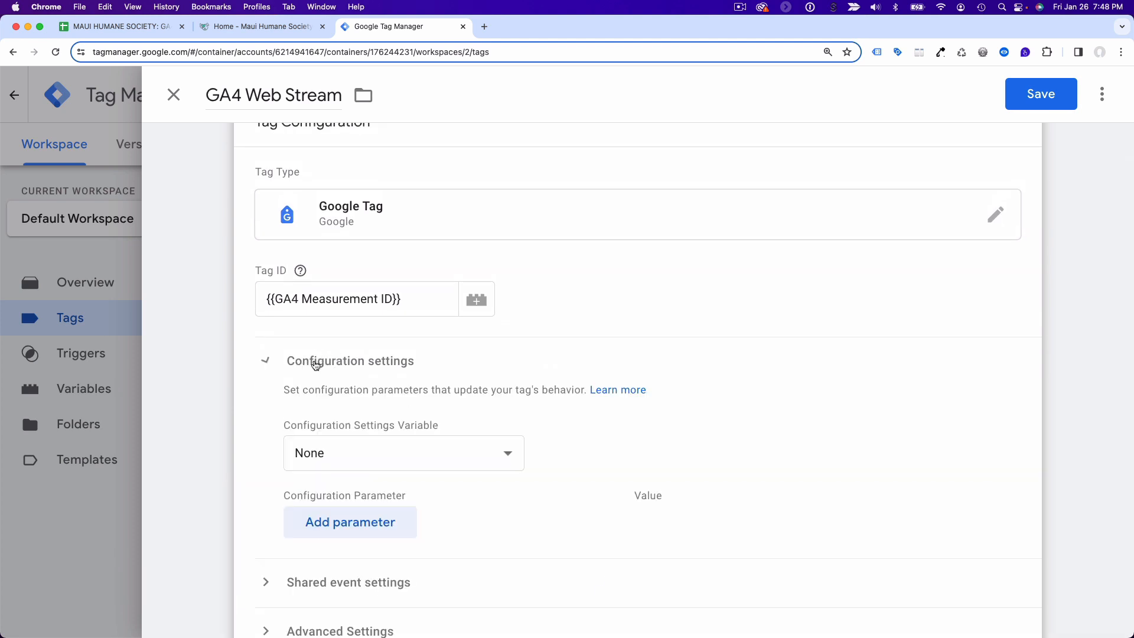
scroll(319, 378, "down", 2)
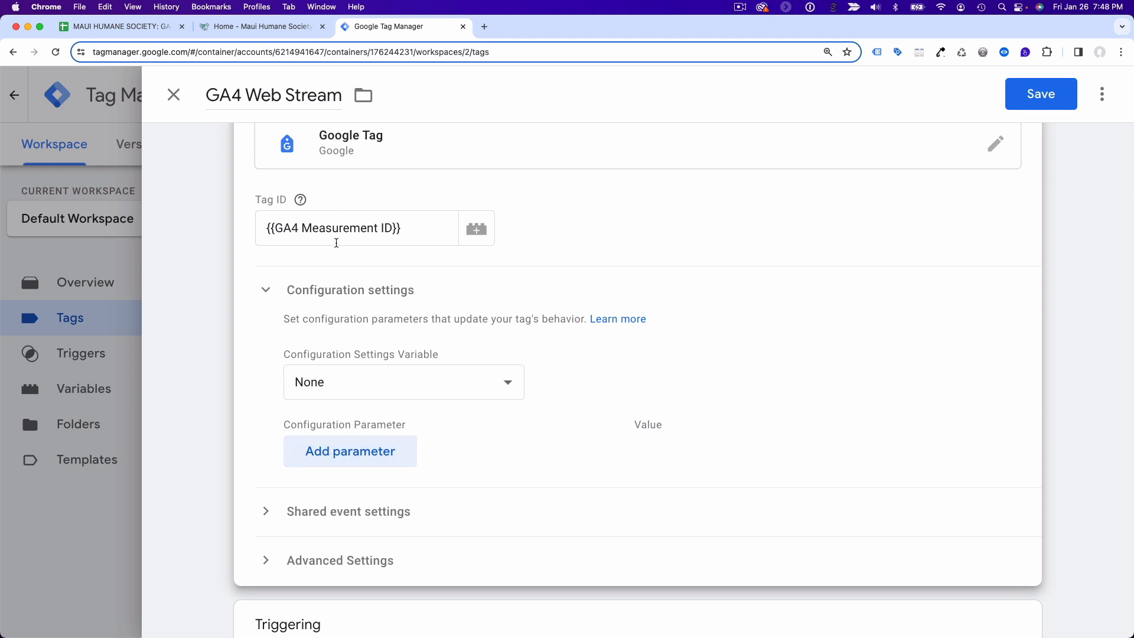
left_click(353, 463)
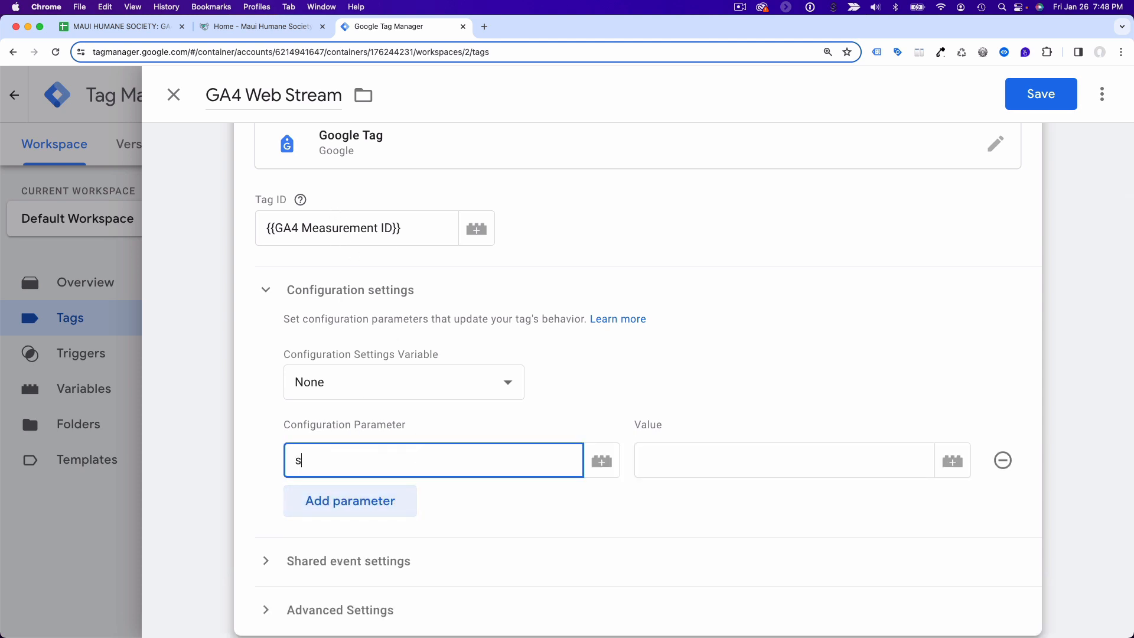
type("sen")
left_click(347, 496)
left_click(700, 466)
type("true")
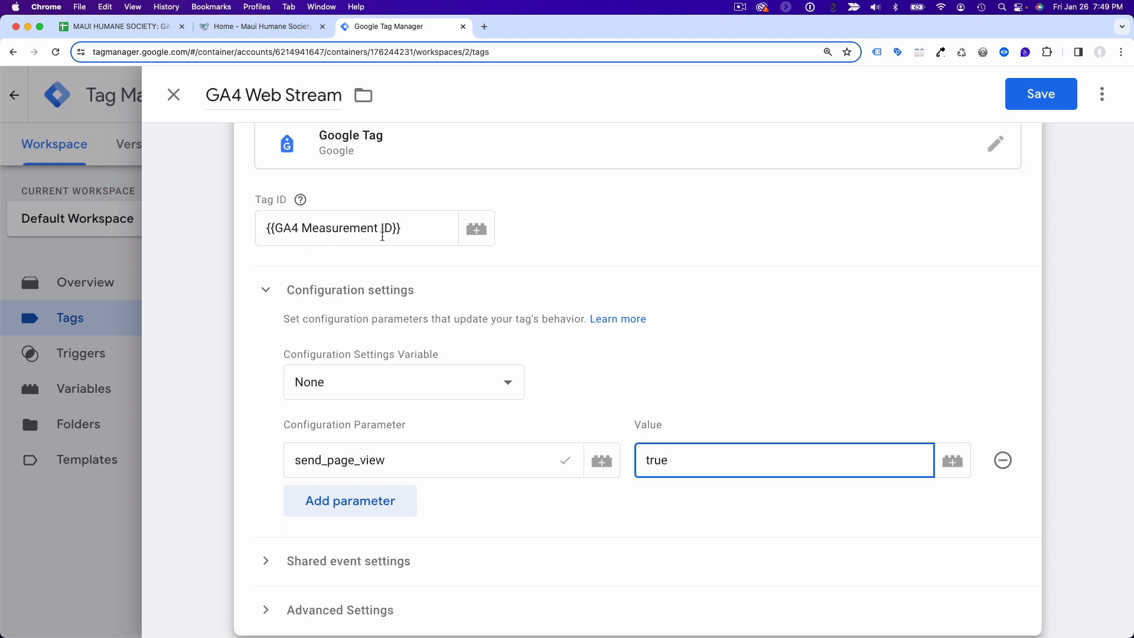
scroll(650, 440, "down", 1)
left_click(824, 318)
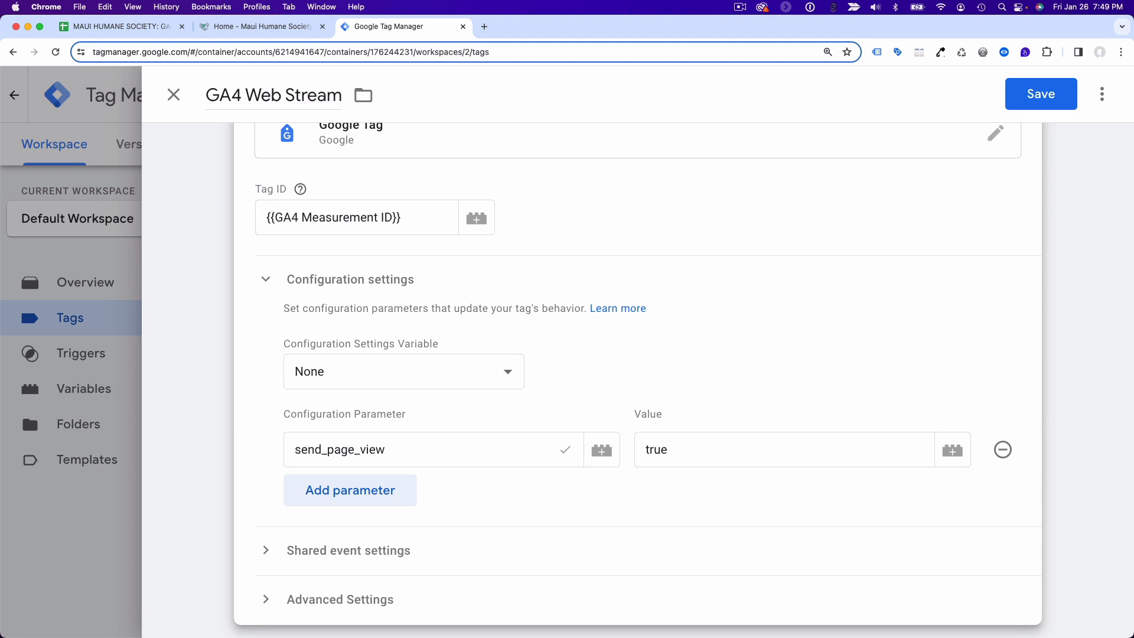
Step: Add the All Pages page view trigger as the firing trigger of the GA4 Web Stream tag
left_click_drag(0, 460, 0, 277)
scroll(456, 394, "down", 5)
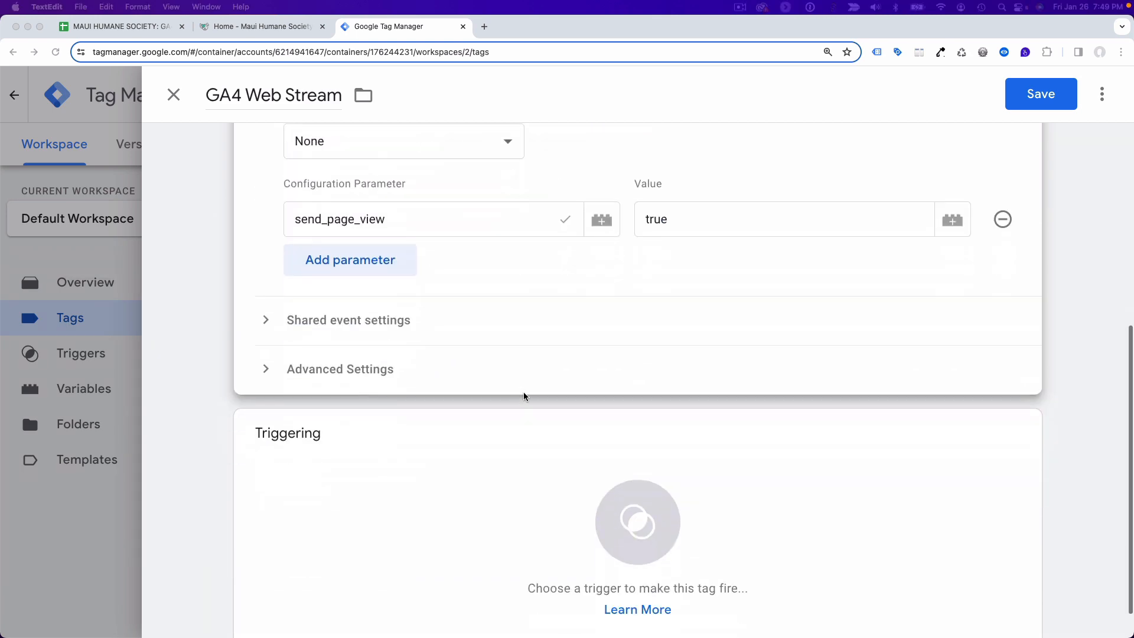
left_click(410, 458)
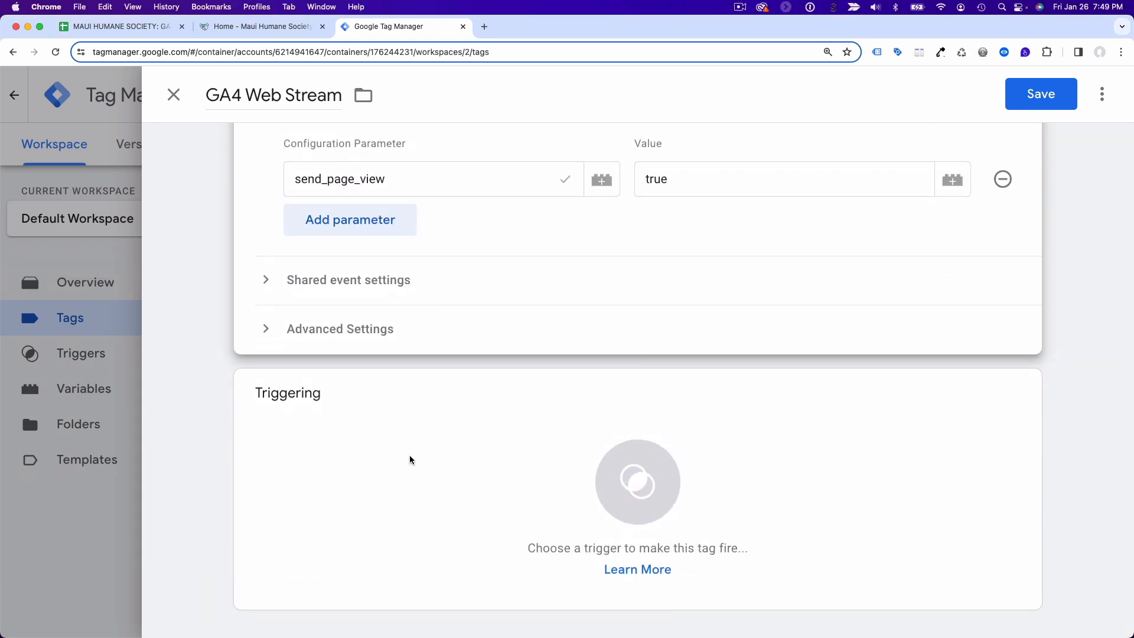
left_click(476, 460)
left_click(250, 181)
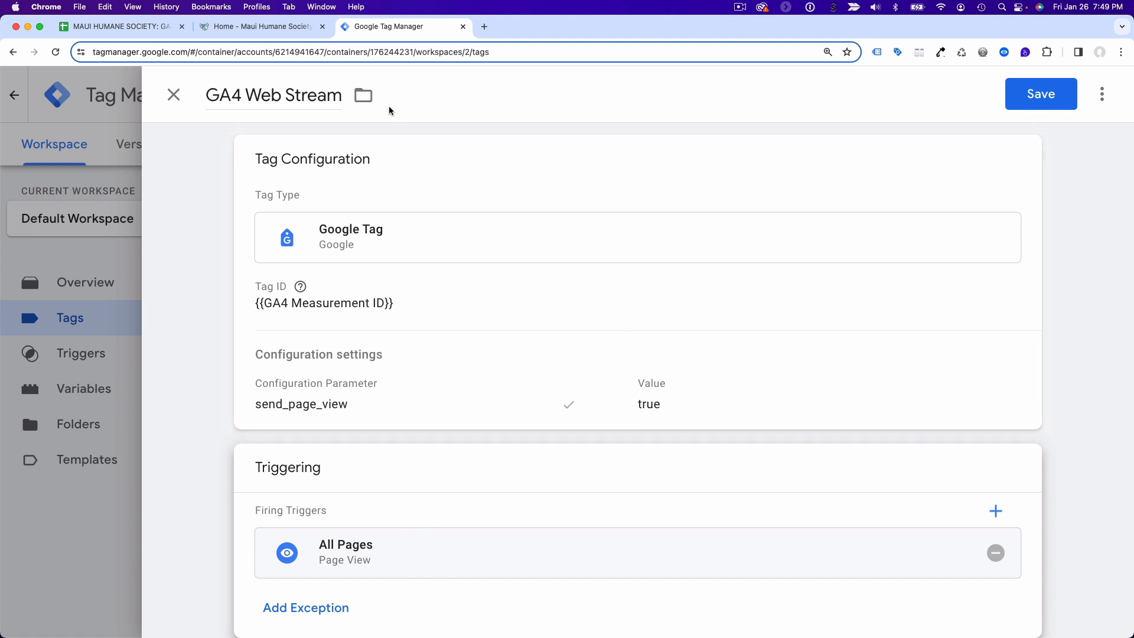
Step: File the GA4 Web Stream tag in the GA4 folder and save the tag
left_click(364, 96)
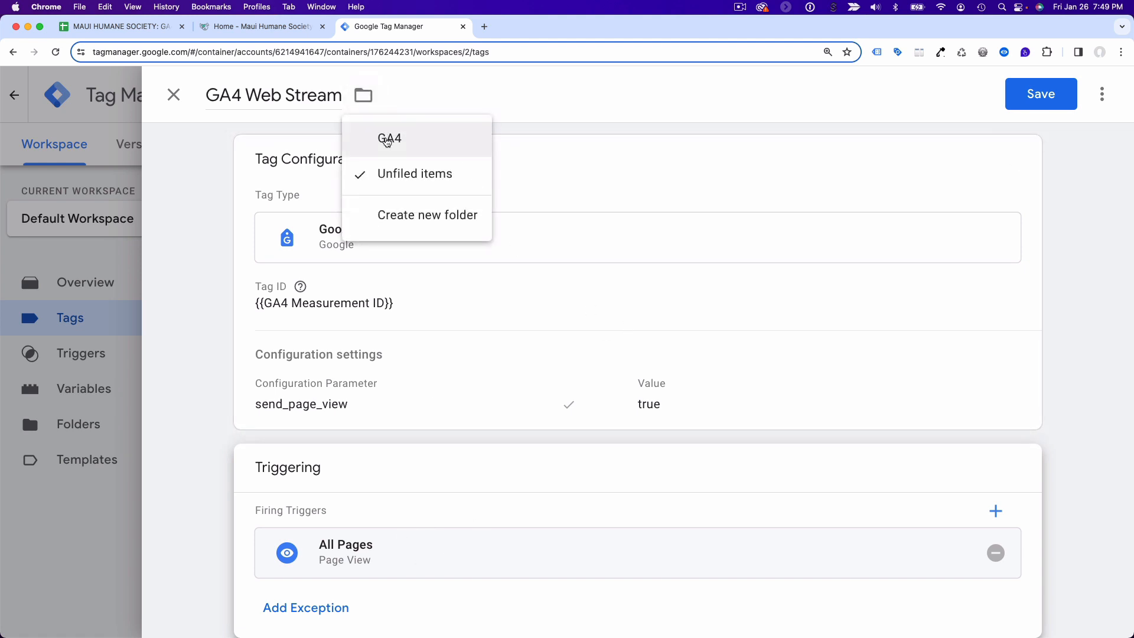
left_click(387, 140)
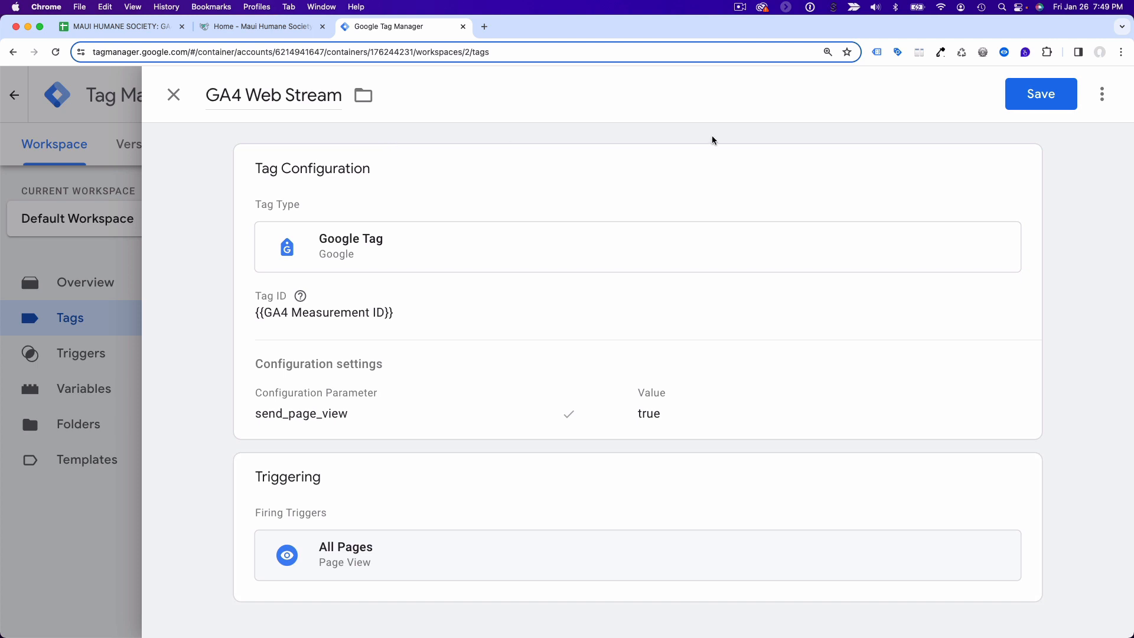
left_click(1025, 100)
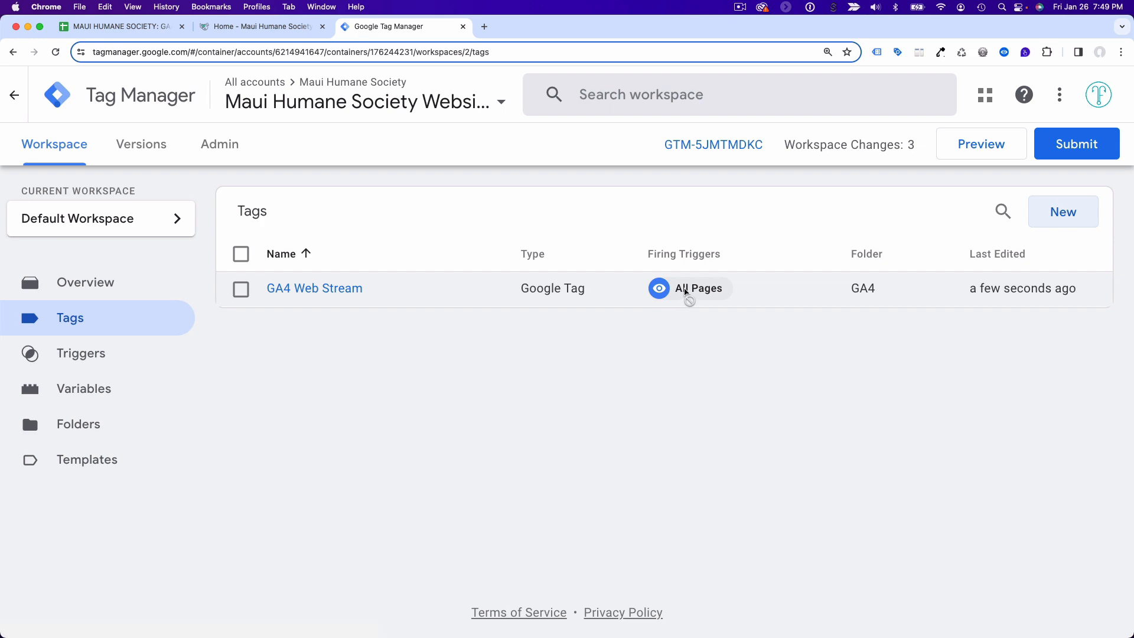
Step: View the container's installation code snippets for the website's head and body
left_click(700, 147)
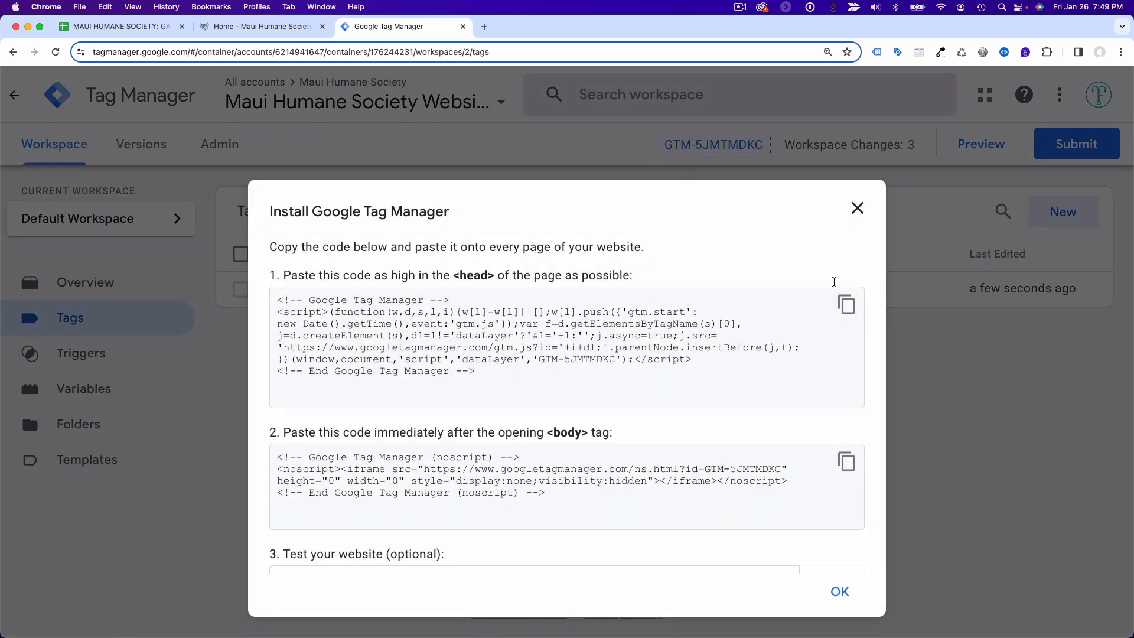
left_click(857, 208)
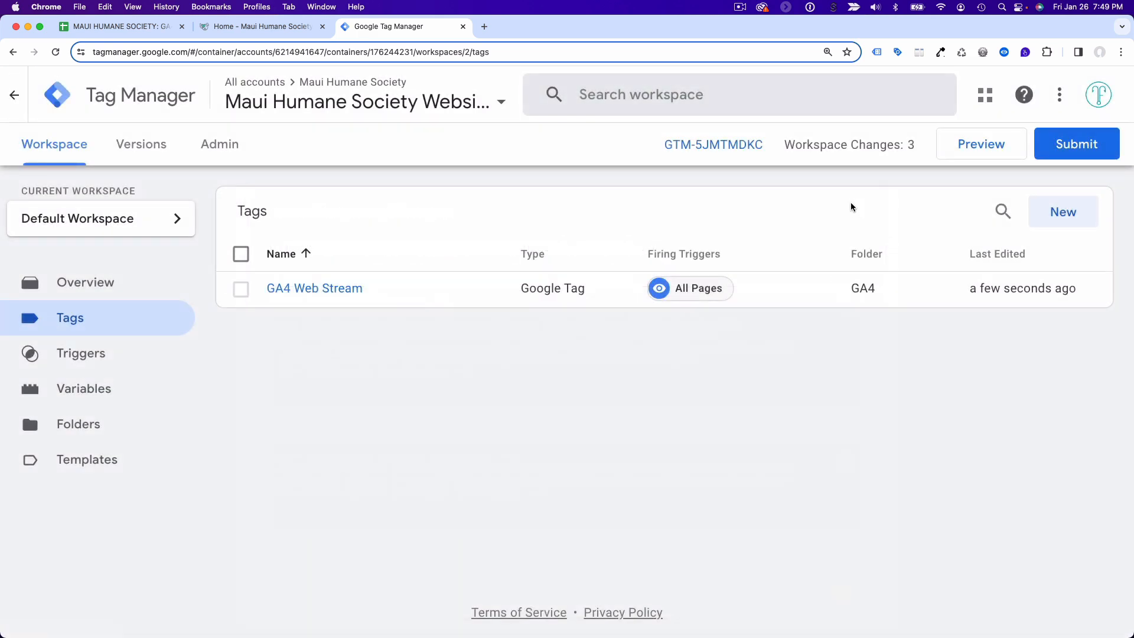
Step: Look at the container's preview mode in Tag Assistant and at the Maui Humane Society home page, and return to Tag Manager
left_click(977, 155)
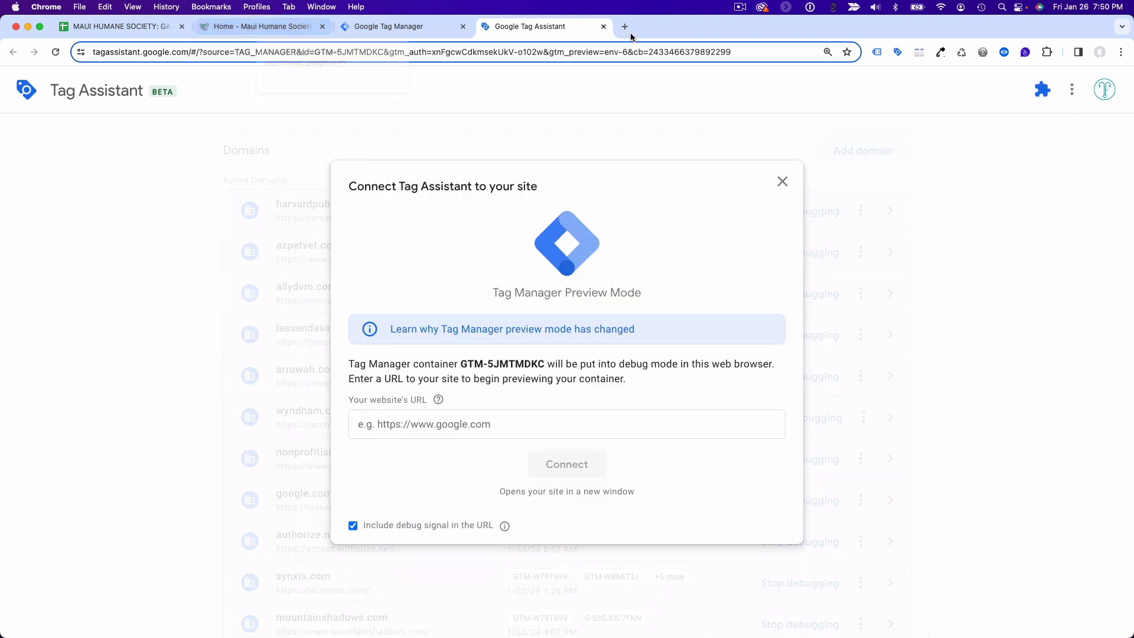
left_click(603, 27)
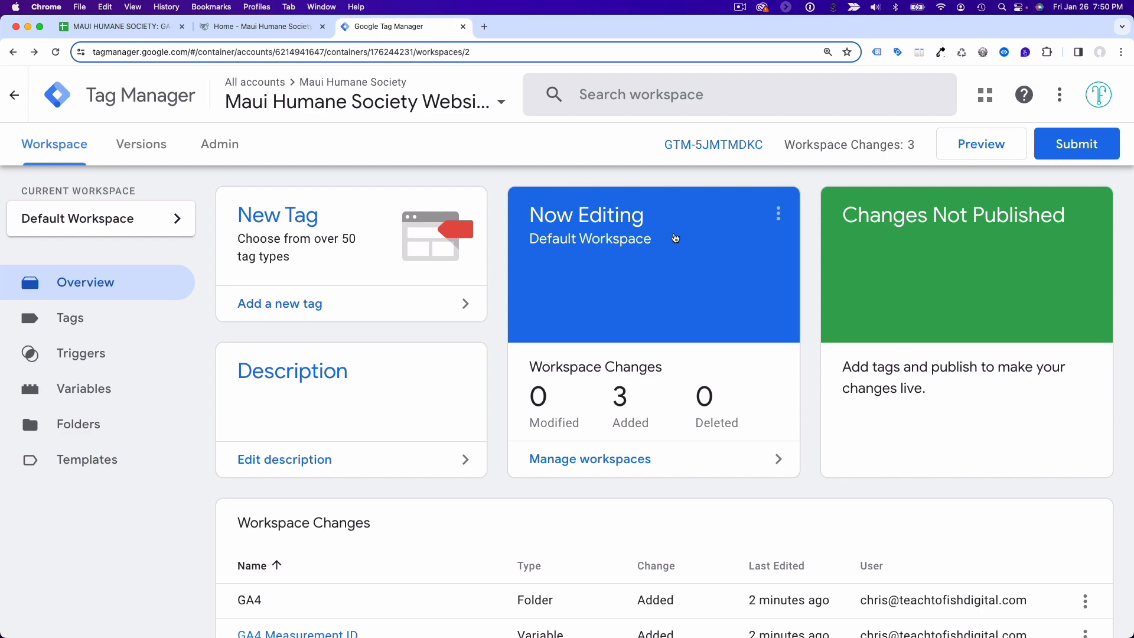
left_click(266, 31)
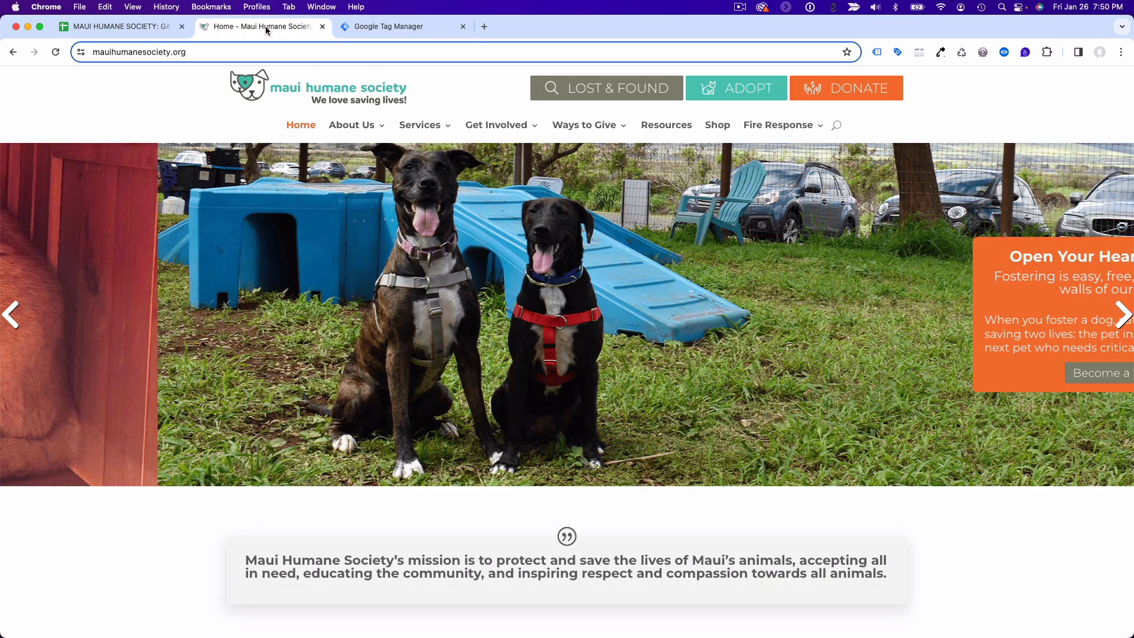
left_click(390, 31)
left_click(1076, 144)
left_click(378, 290)
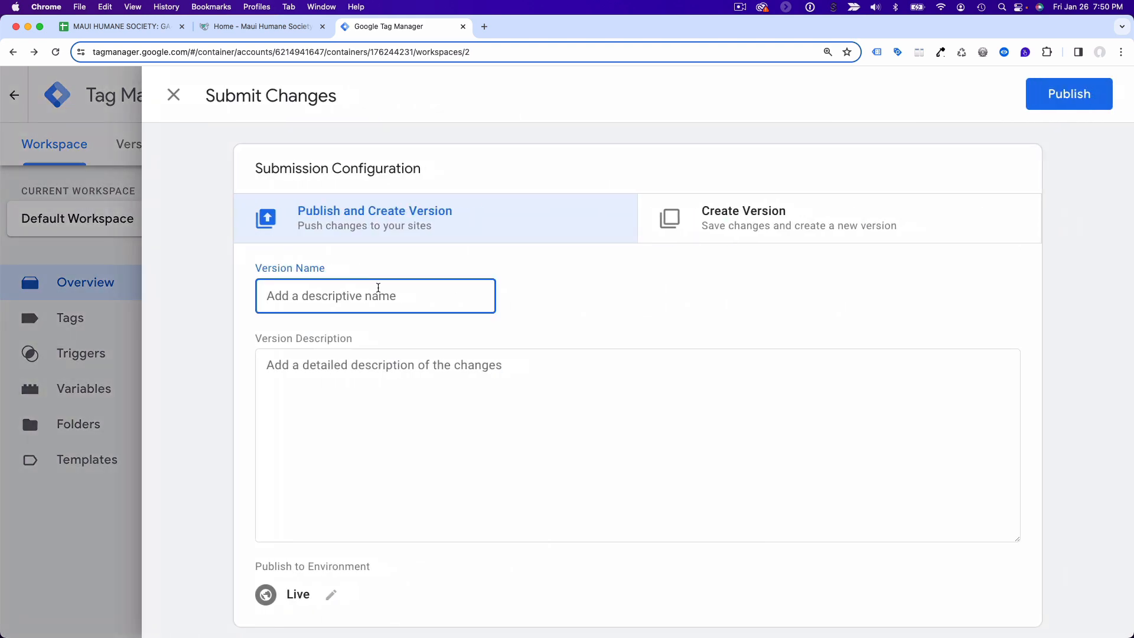
left_click(174, 94)
Step: Publish the workspace changes as a version named "GA4 Web Stream Initial Publish" and return to the workspace
left_click(1075, 152)
type("GA")
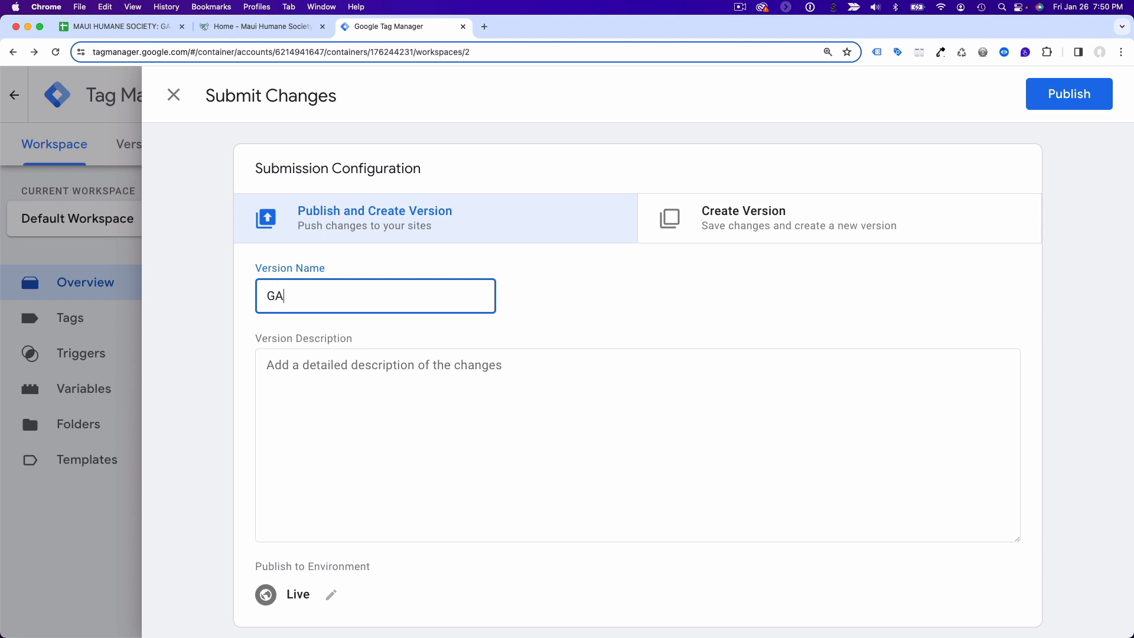
type("4 Web Stream Initial Publish")
left_click(1050, 104)
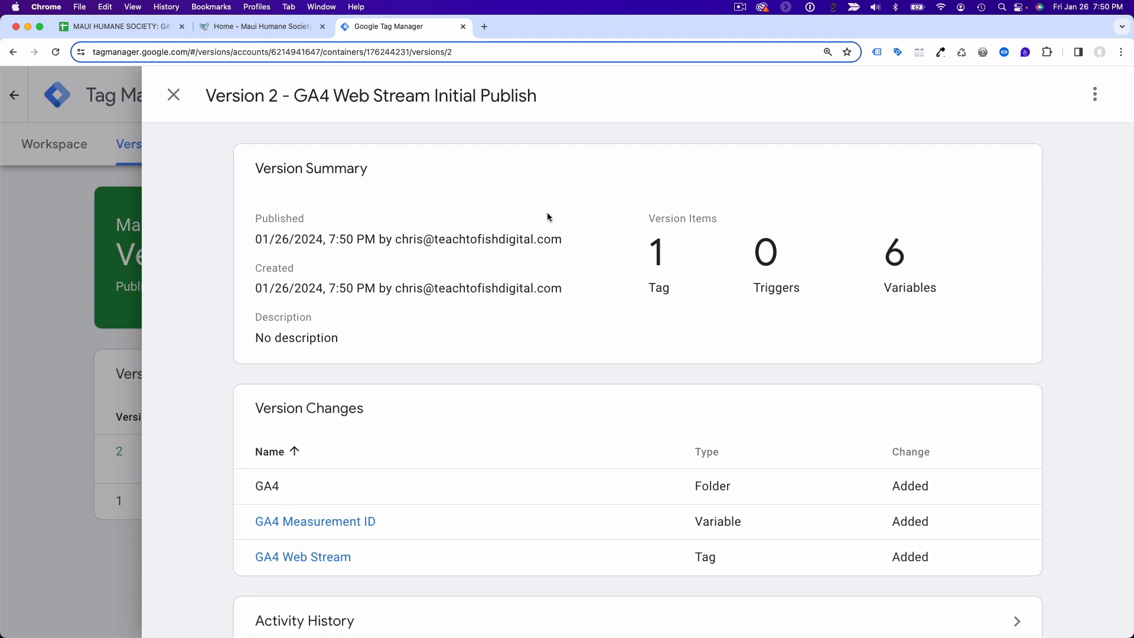
left_click(179, 101)
left_click(52, 149)
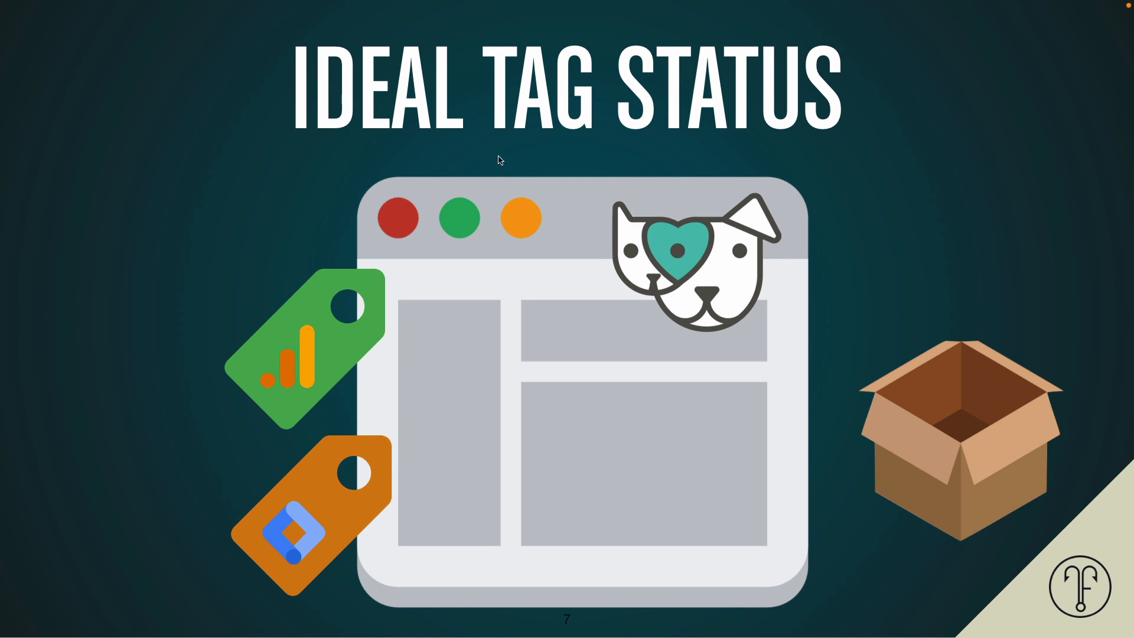
key("Right")
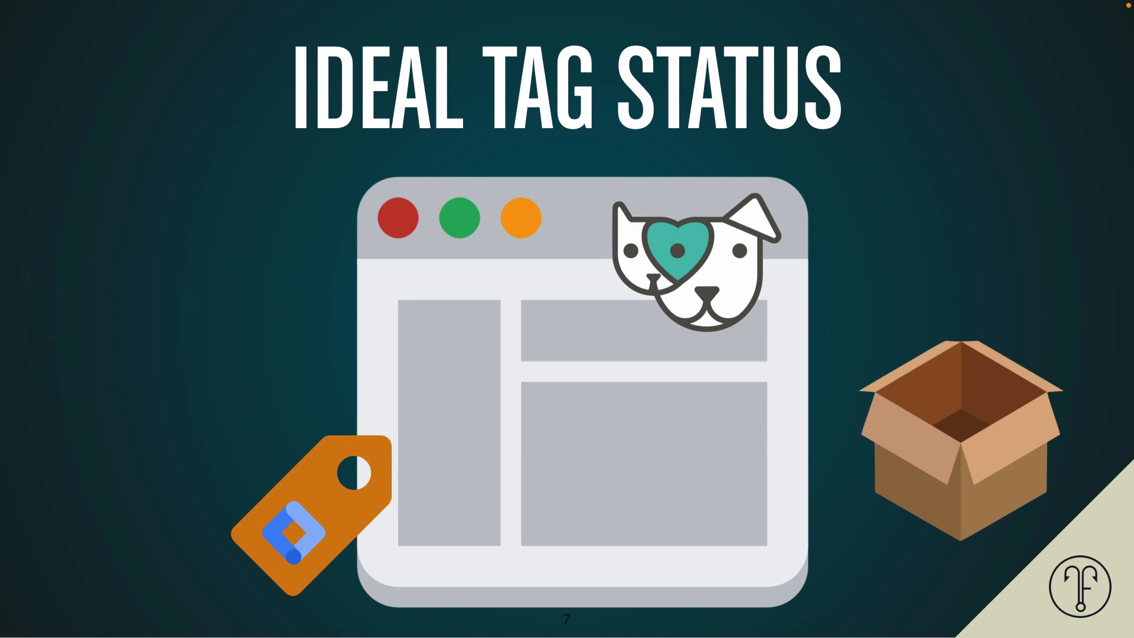
key("Right")
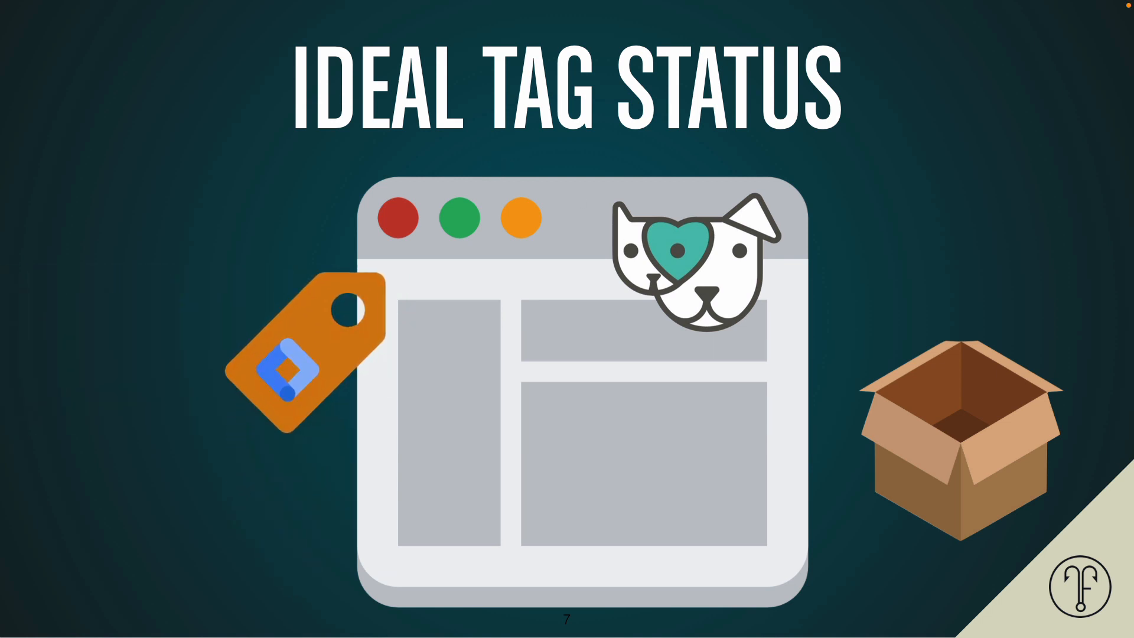